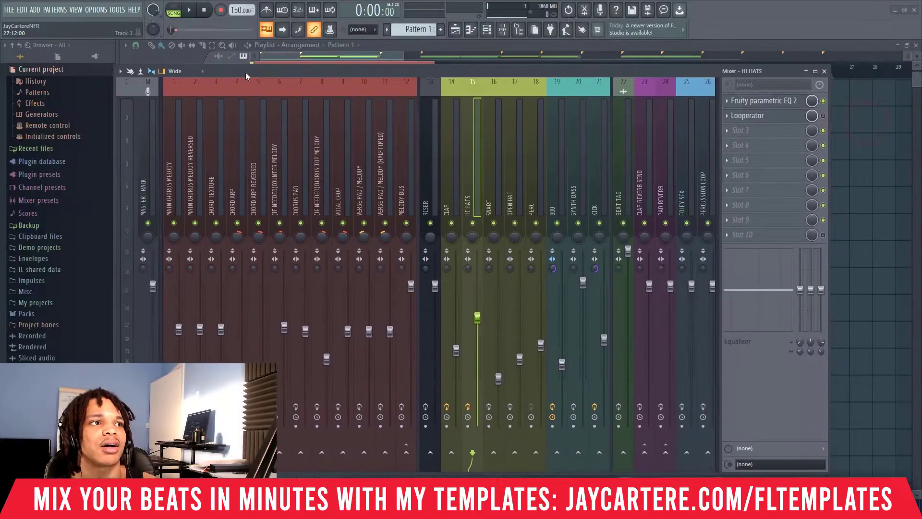
Step: Switch off effects on the Clap, 808 and KICK mixer inserts
left_click_drag(246, 72, 282, 71)
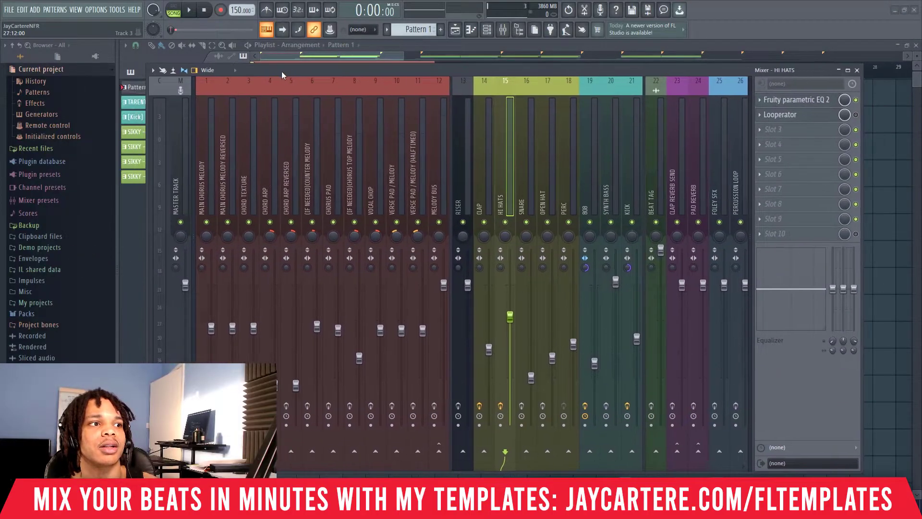
left_click(482, 406)
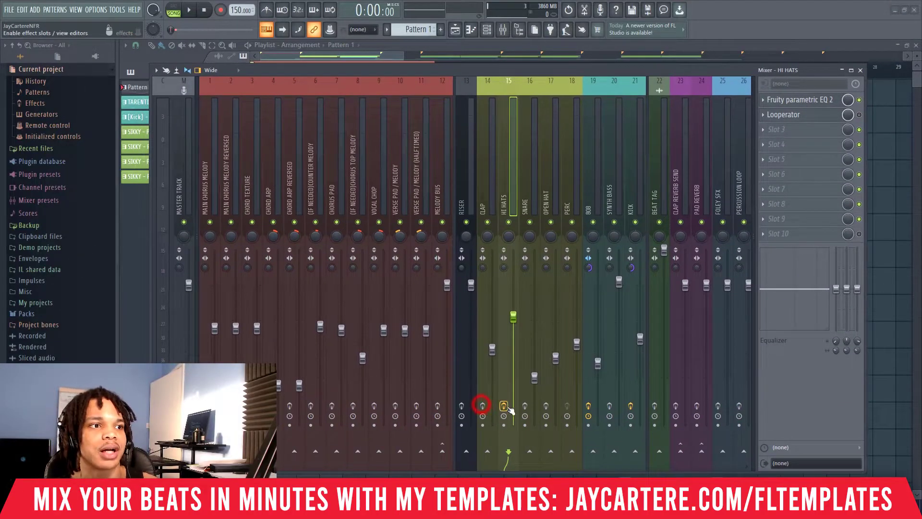
left_click(504, 406)
left_click(589, 406)
left_click(631, 405)
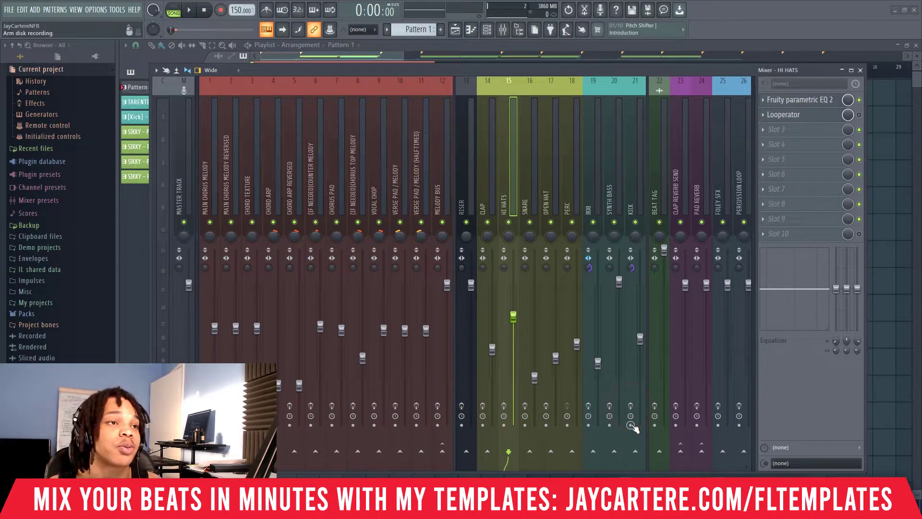
Step: Delete Looperator from the HI HATS insert's effect chain
left_click_drag(472, 74, 505, 81)
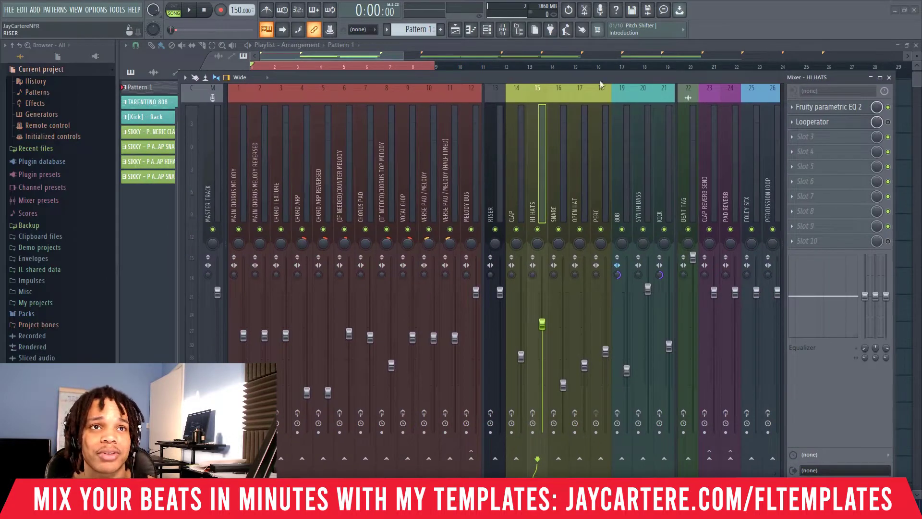
left_click(794, 122)
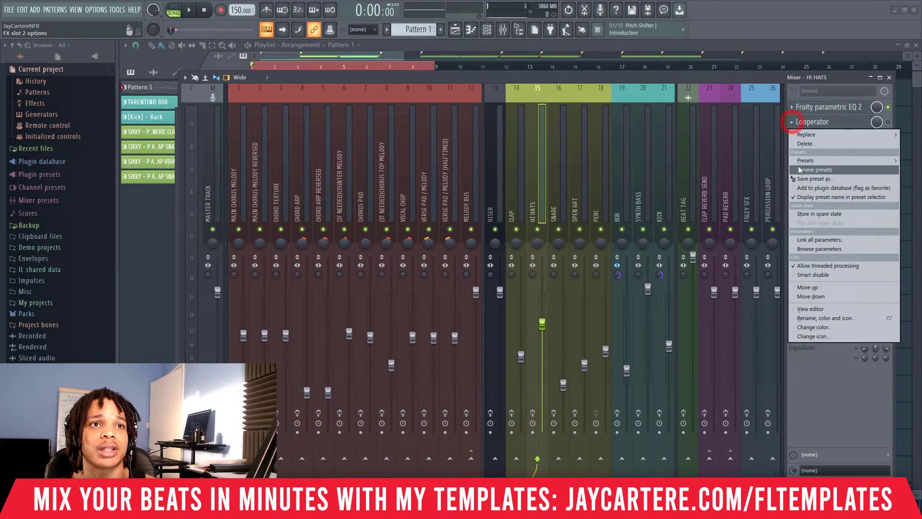
left_click(822, 143)
left_click(503, 286)
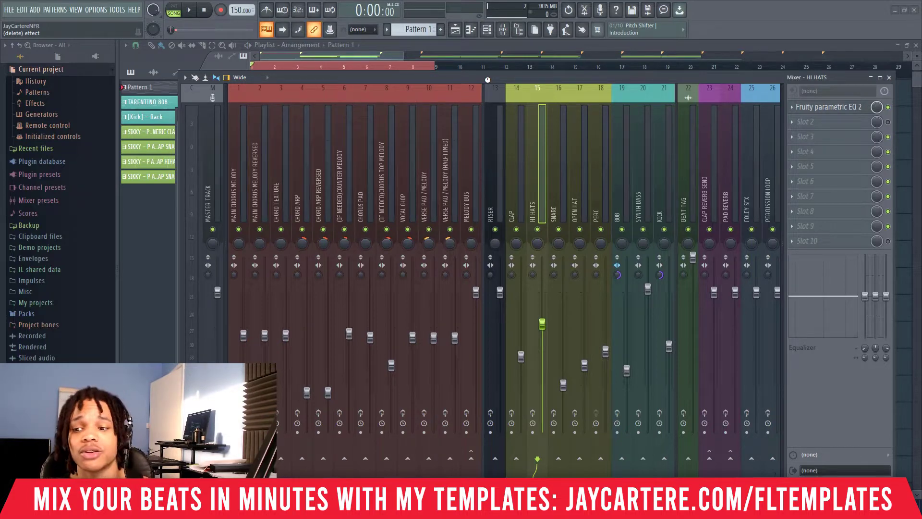
Step: Re-enable effects on the PAD REVERB insert and bring the Channel rack in front of the mixer
left_click_drag(419, 78, 503, 77)
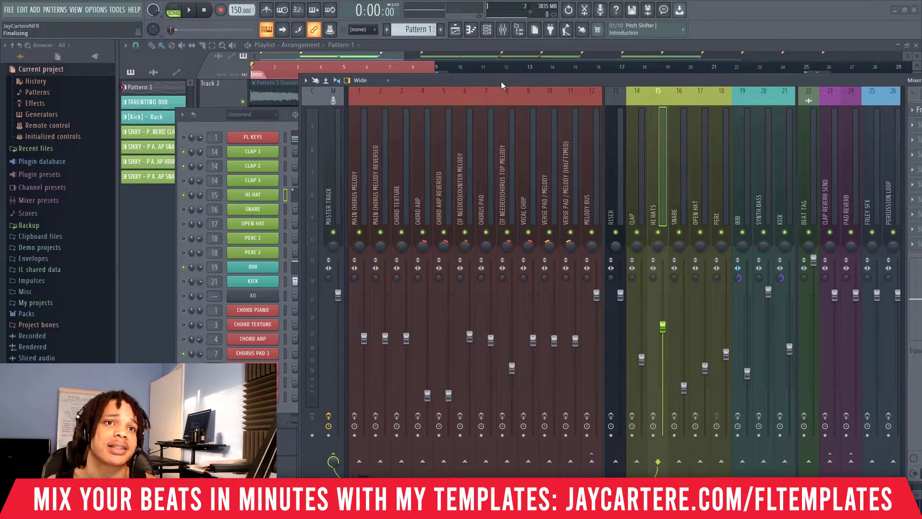
left_click(848, 421)
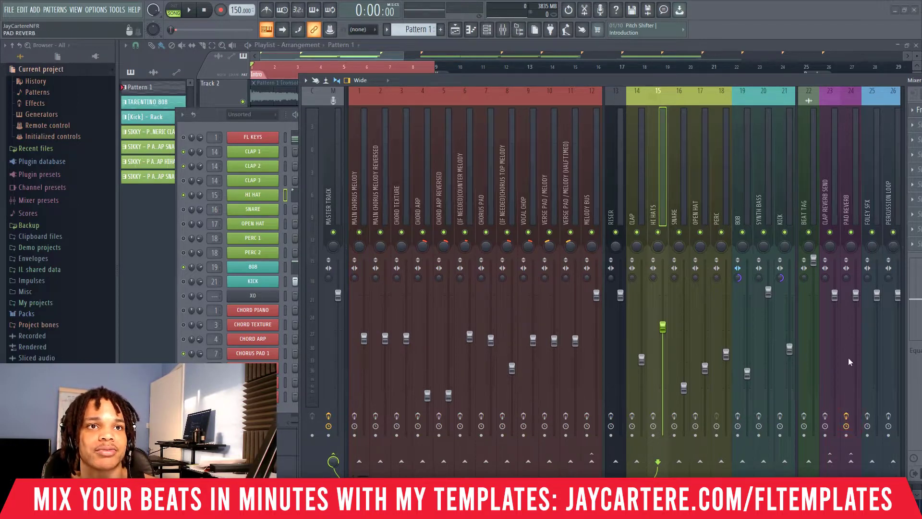
left_click_drag(446, 83, 703, 133)
left_click_drag(372, 111, 466, 109)
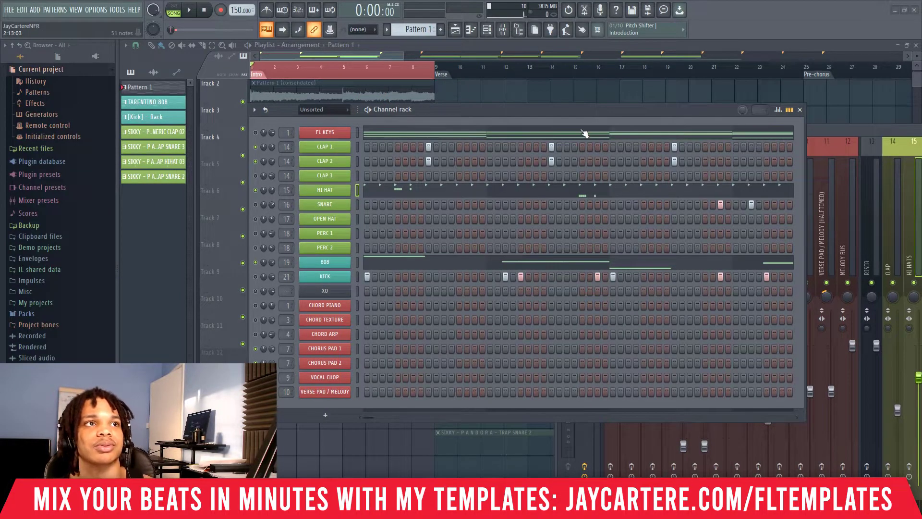
left_click_drag(591, 114, 582, 100)
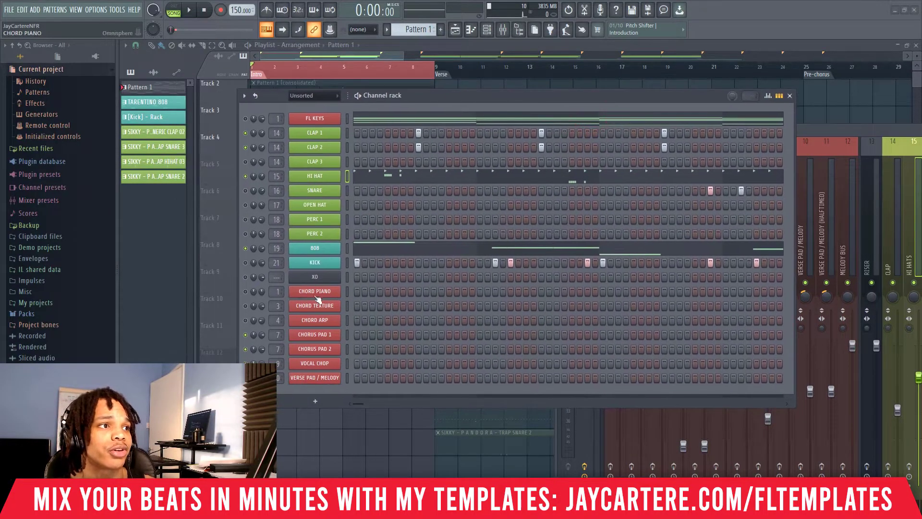
right_click(314, 119)
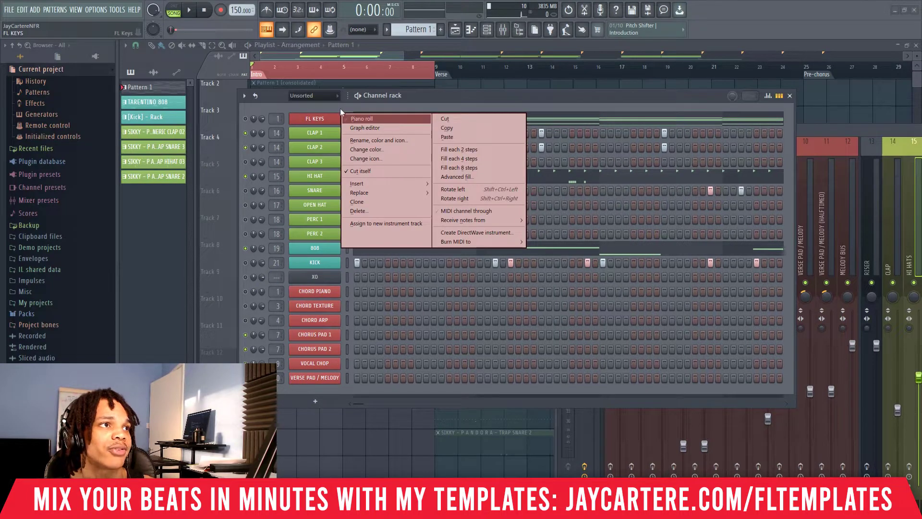
left_click(365, 119)
left_click(325, 154)
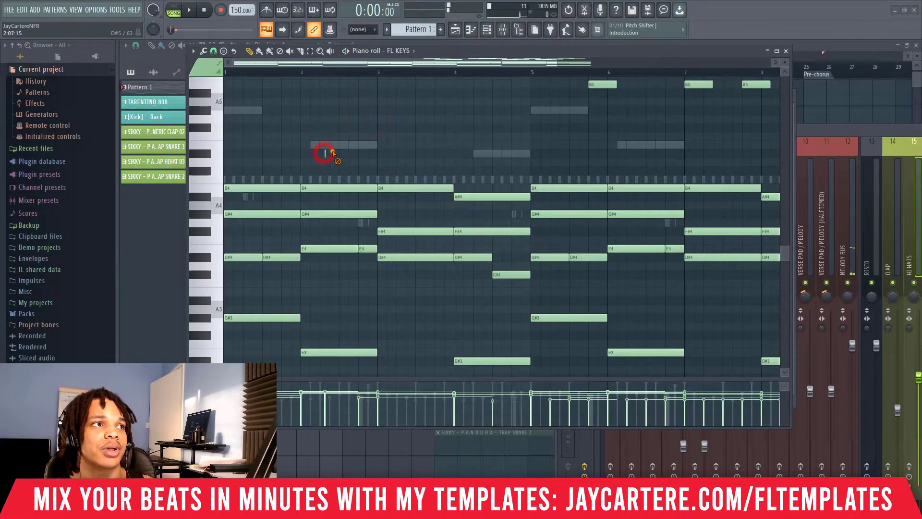
key("space")
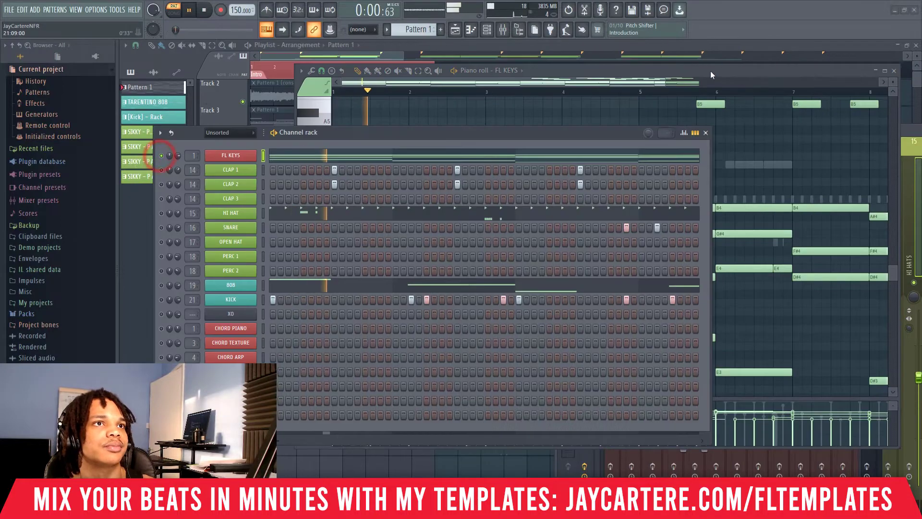
left_click_drag(710, 71, 696, 85)
left_click(611, 81)
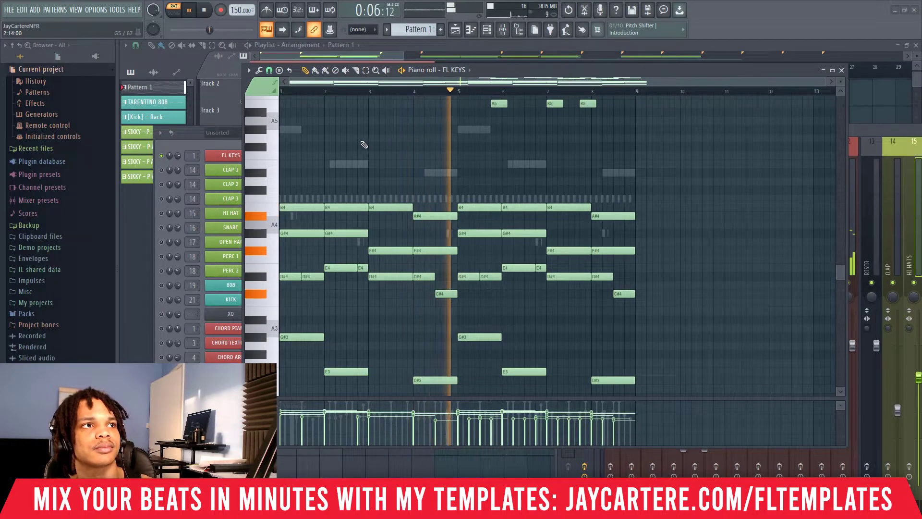
scroll(361, 144, "down", 3)
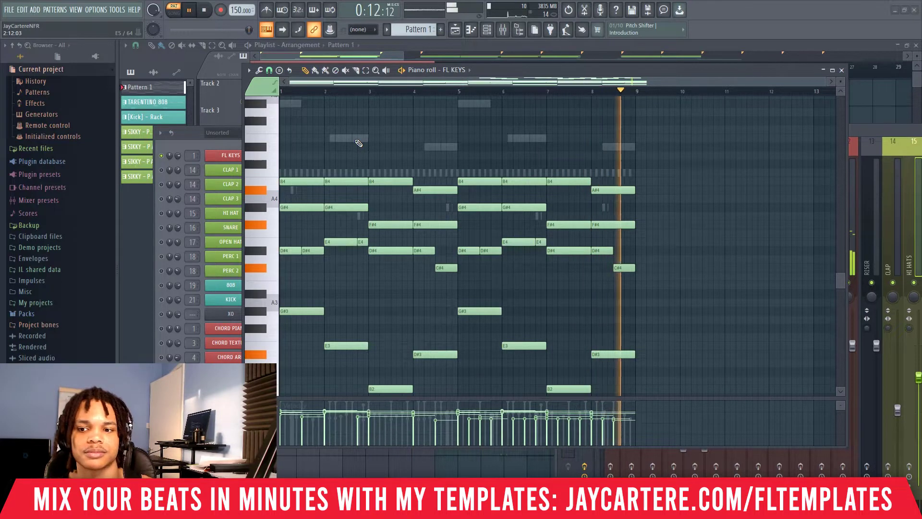
key("space")
left_click(298, 143)
right_click(307, 142)
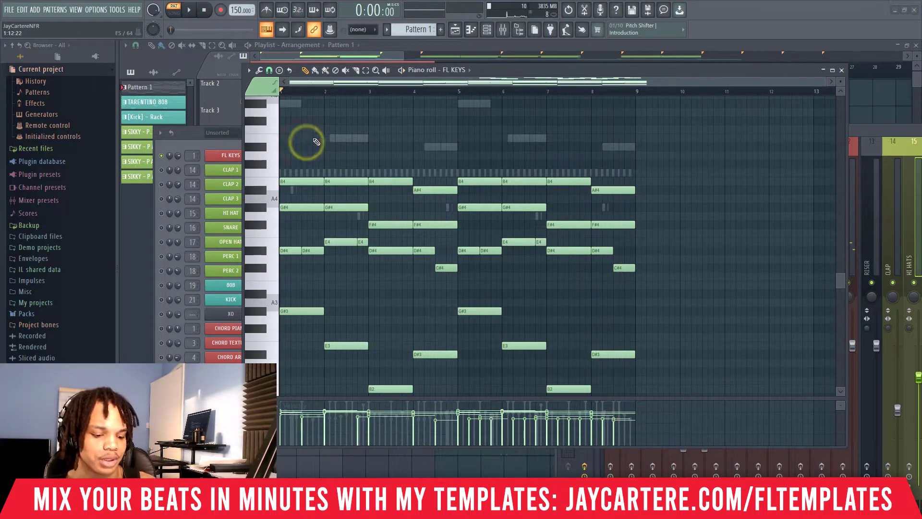
key("ctrl+a")
Step: Copy the FL KEYS channel's notes and paste them into CHORD PIANO
left_click(842, 71)
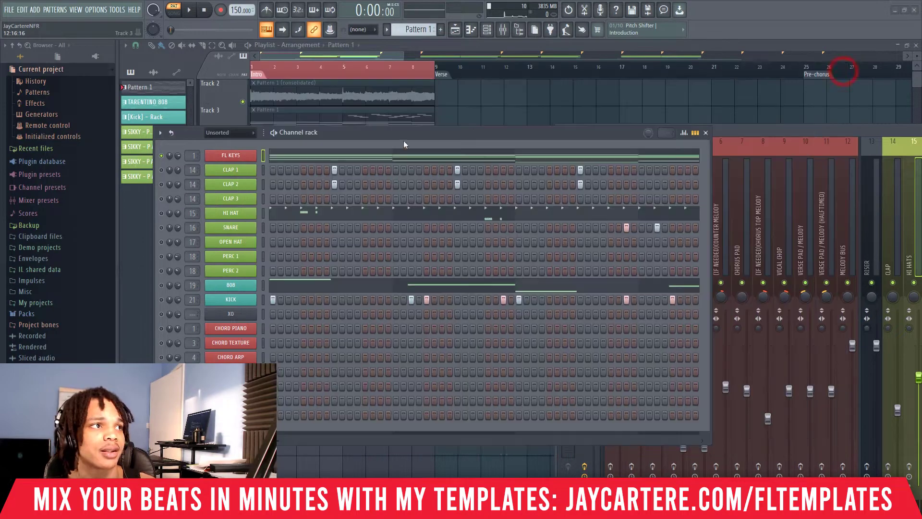
right_click(238, 155)
left_click(401, 166)
left_click_drag(422, 131, 565, 69)
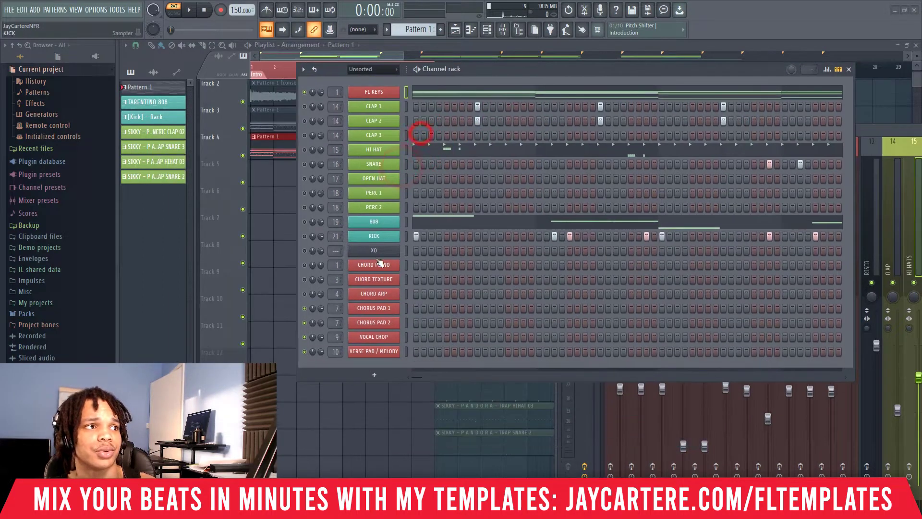
right_click(373, 262)
left_click(507, 283)
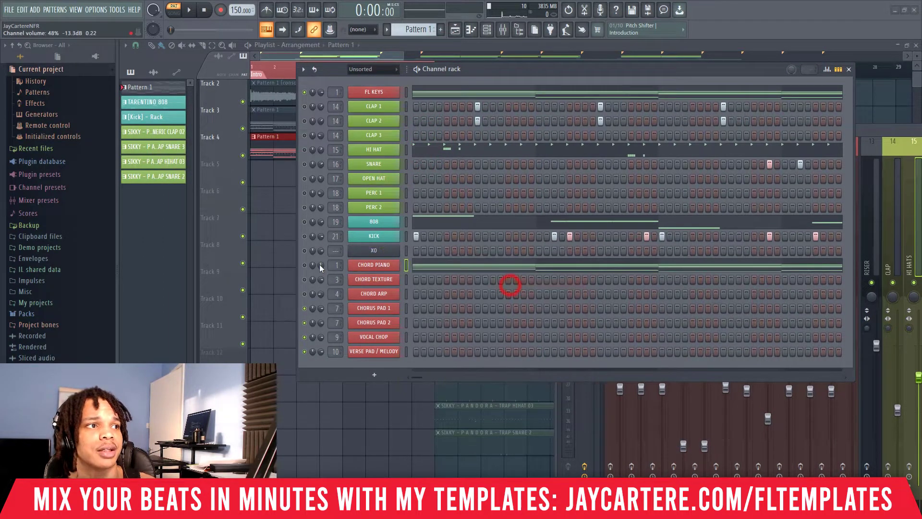
left_click(302, 265)
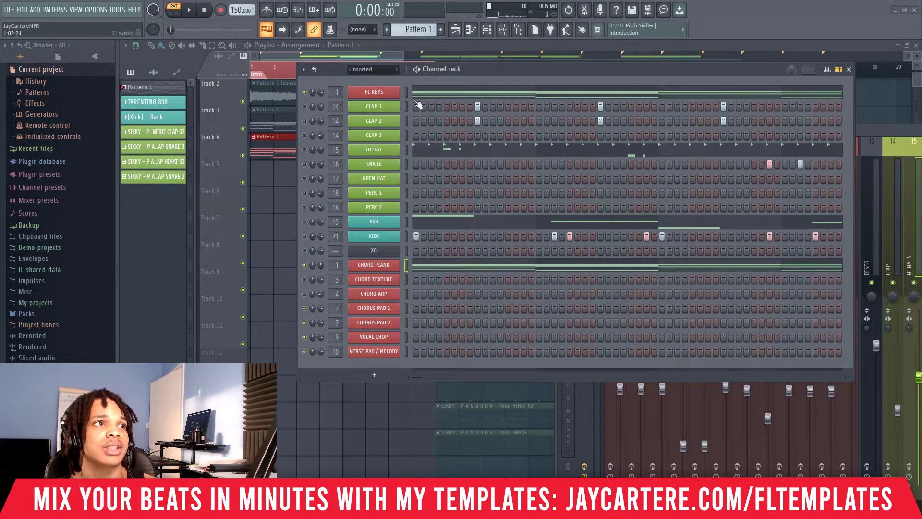
Step: Play the pattern to check CHORD PIANO, then bring up the mixer on MAIN CHORUS MELODY
key("space")
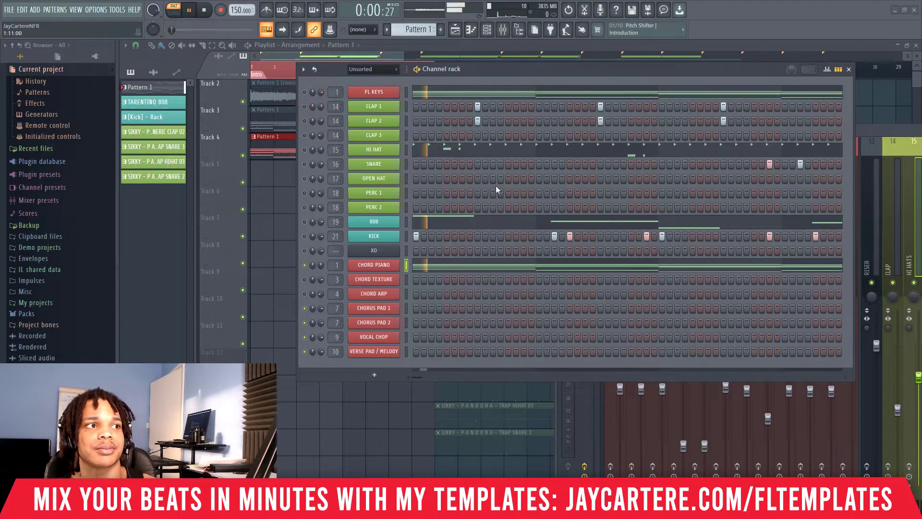
left_click_drag(623, 69, 526, 67)
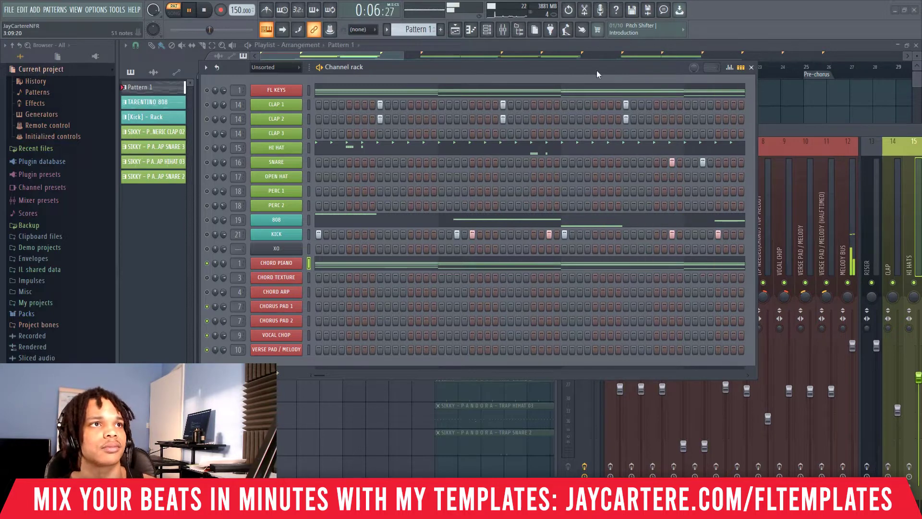
left_click_drag(596, 70, 553, 81)
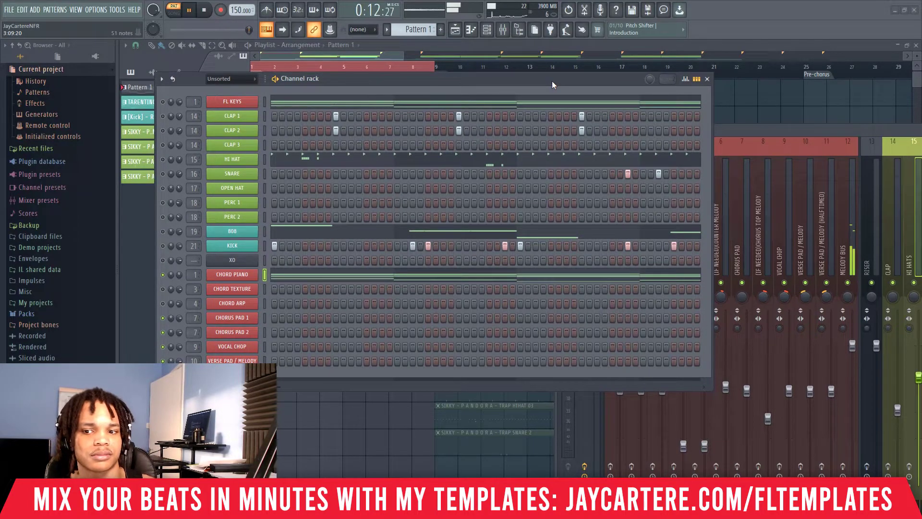
key("space")
left_click_drag(742, 127, 561, 56)
left_click(428, 395)
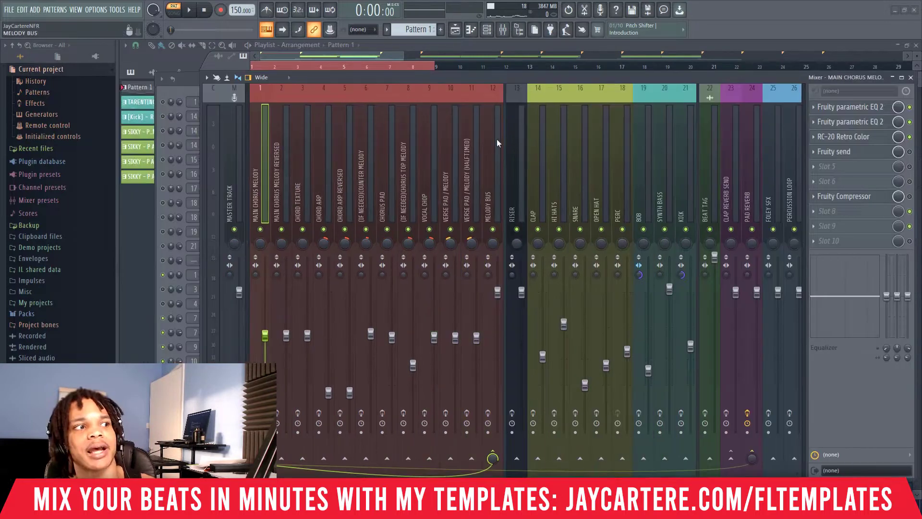
Step: Audition the mix, then move the mixer and channel rack aside to reveal the playlist
key("space")
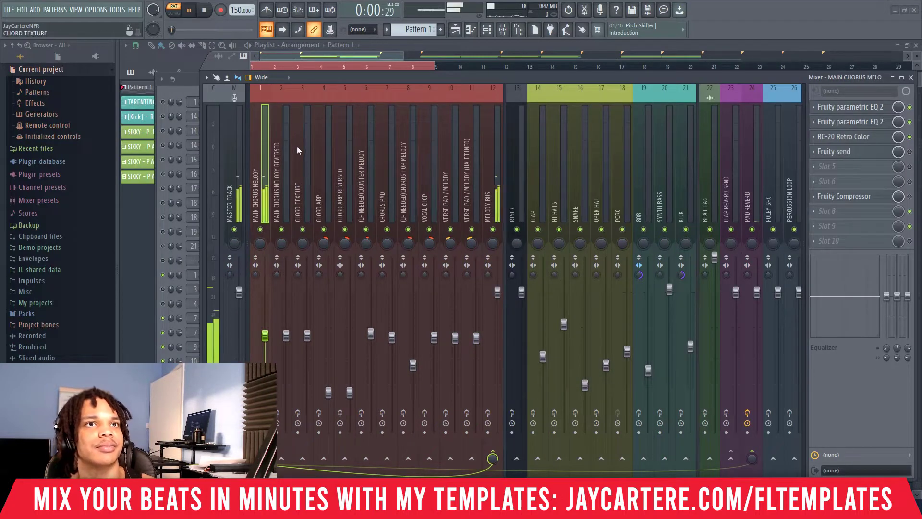
left_click_drag(319, 76, 442, 79)
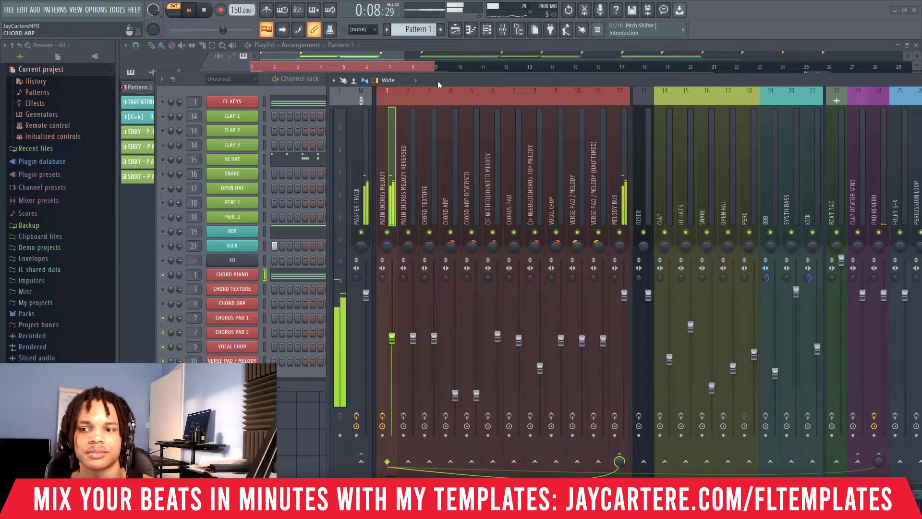
key("space")
left_click_drag(438, 81, 921, 114)
left_click_drag(510, 79, 921, 112)
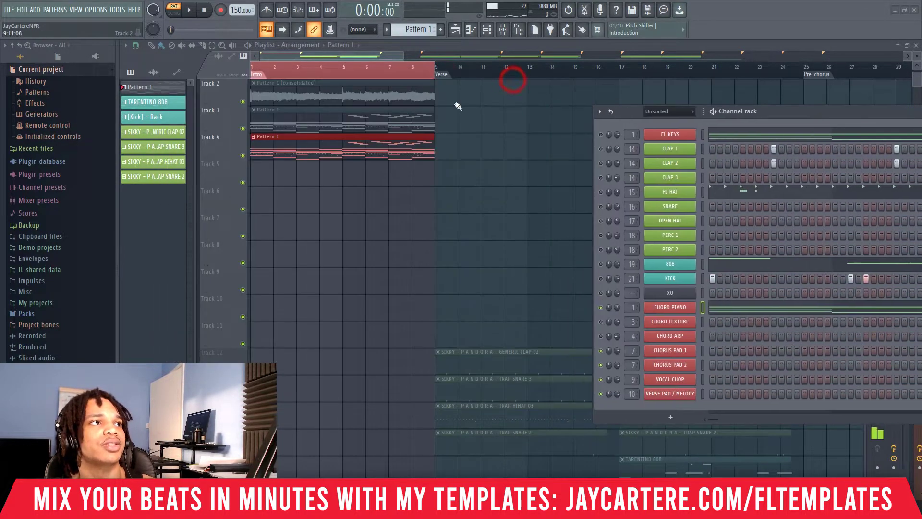
Step: Consolidate the Track 4 Pattern 1 clip to audio and open the new clip's settings
left_click_drag(414, 190, 299, 147)
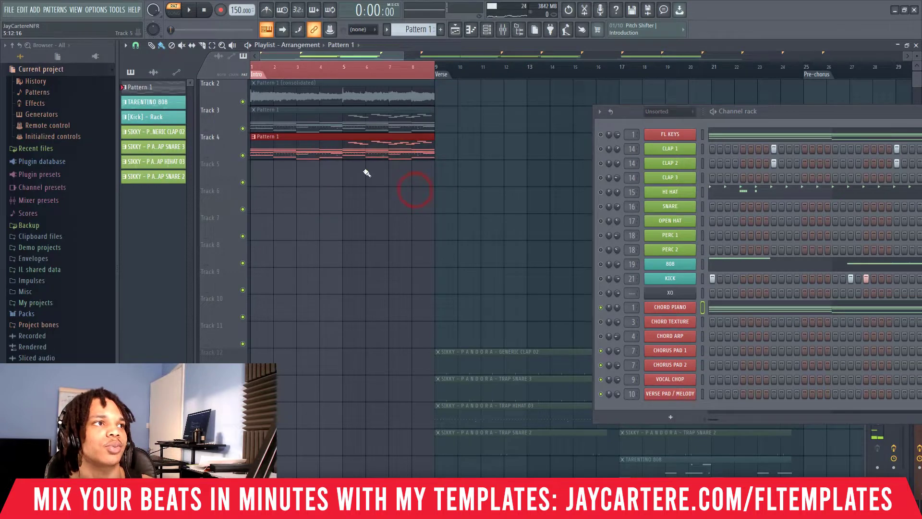
key("ctrl+alt+c")
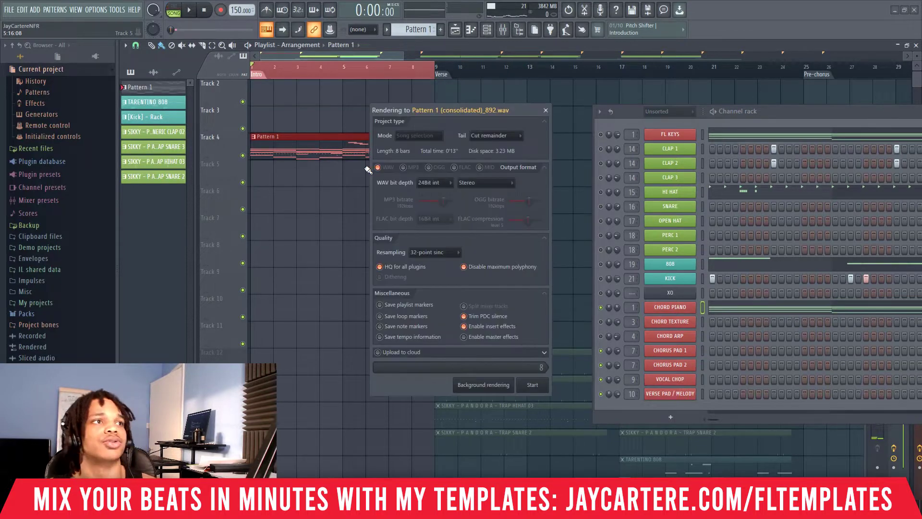
left_click(532, 385)
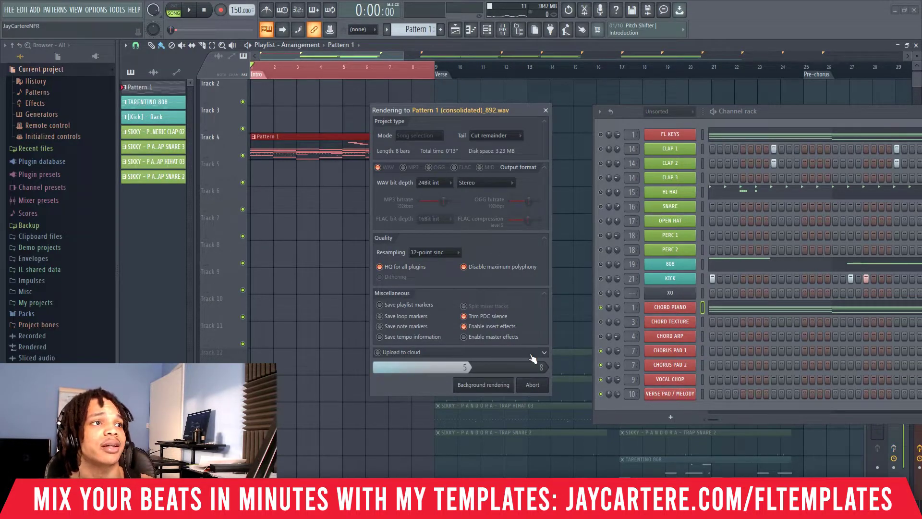
double_click(315, 148)
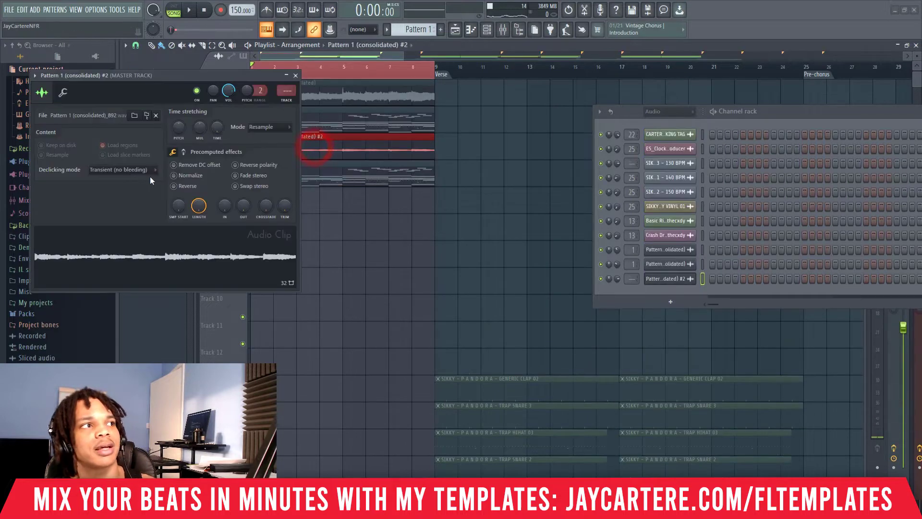
Step: Normalize the clip, set declicking to Generic (bleeding) and route it to mixer track 1
left_click(182, 176)
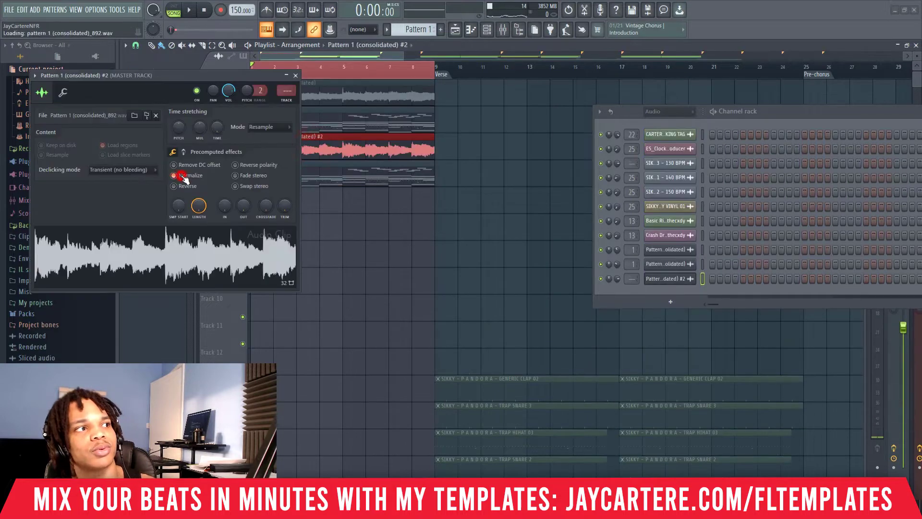
left_click(131, 172)
left_click(124, 206)
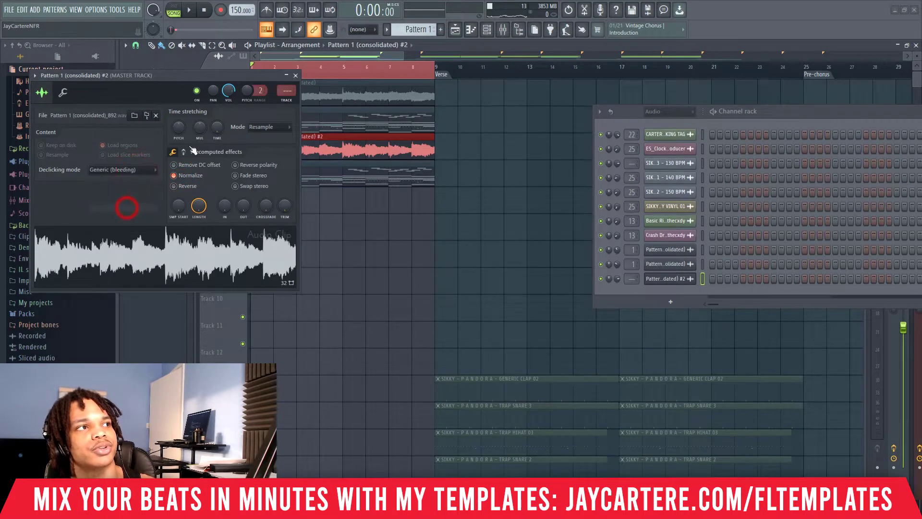
left_click_drag(279, 96, 279, 90)
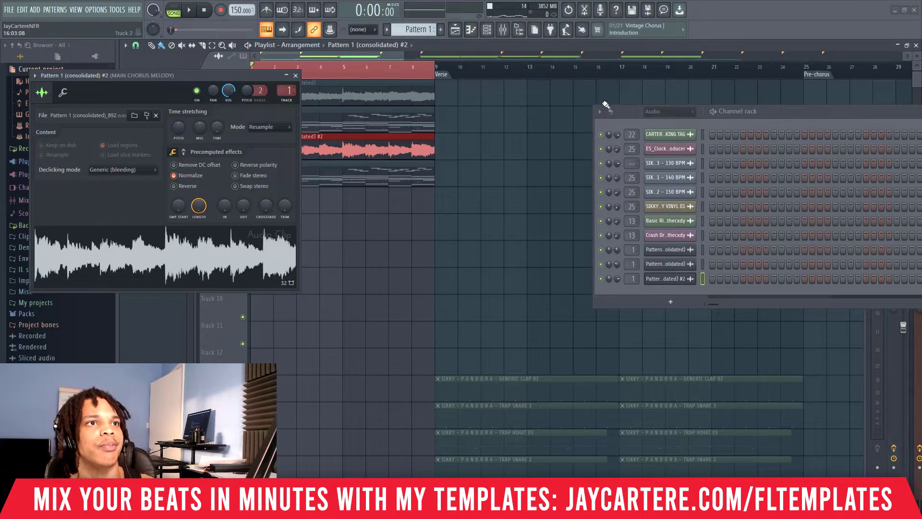
Step: Adjust the clip's time-stretch pitch and show MAIN CHORUS MELODY's effects in the mixer
left_click_drag(767, 112, 699, 276)
left_click_drag(918, 112, 383, 105)
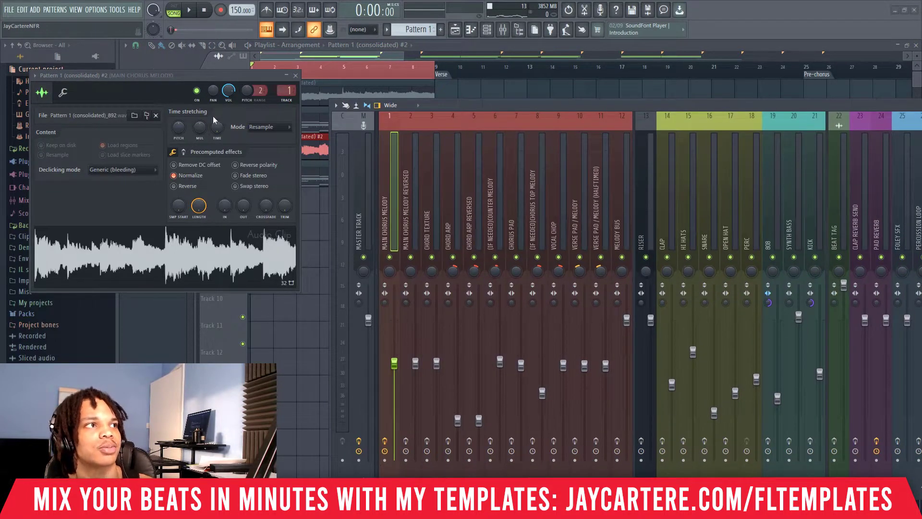
left_click_drag(179, 126, 179, 139)
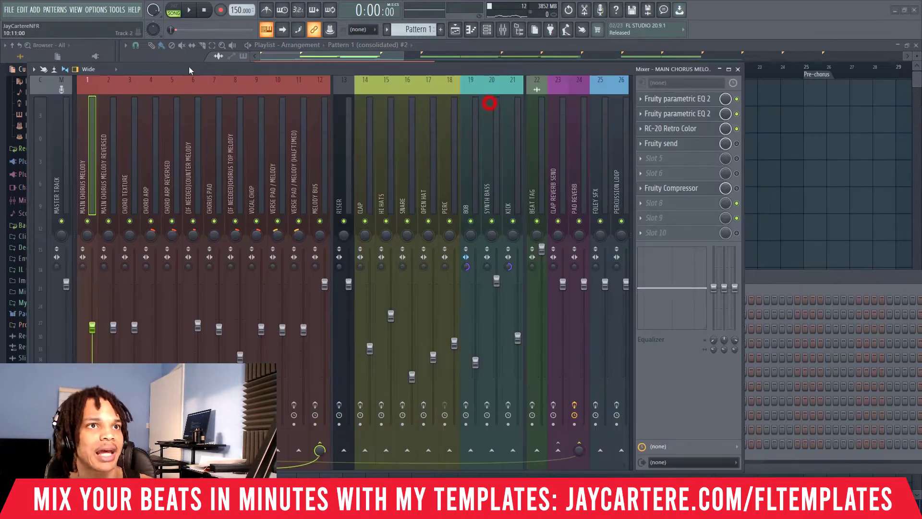
left_click(736, 129)
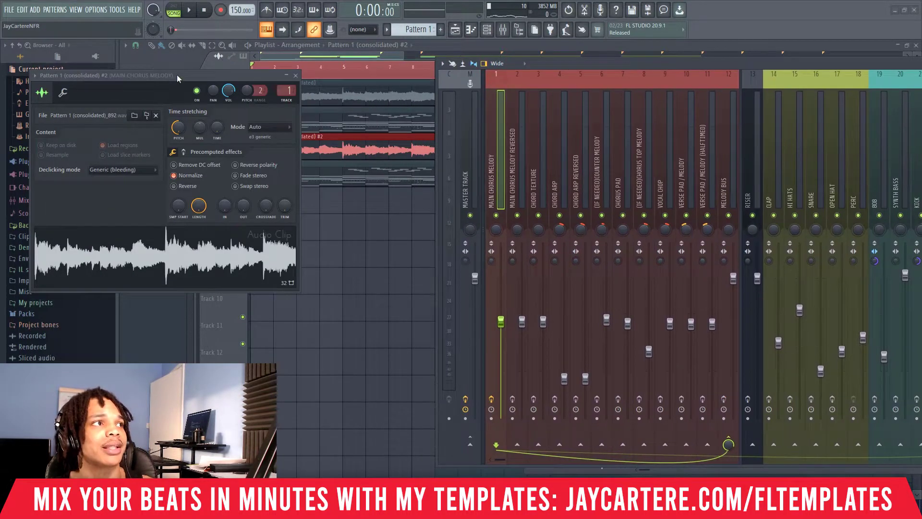
left_click_drag(177, 74, 286, 74)
Step: Lower the chorus clip's volume to 56% while playing it back
key("space")
left_click_drag(339, 93, 339, 125)
left_click_drag(339, 144, 339, 148)
left_click_drag(338, 91, 343, 89)
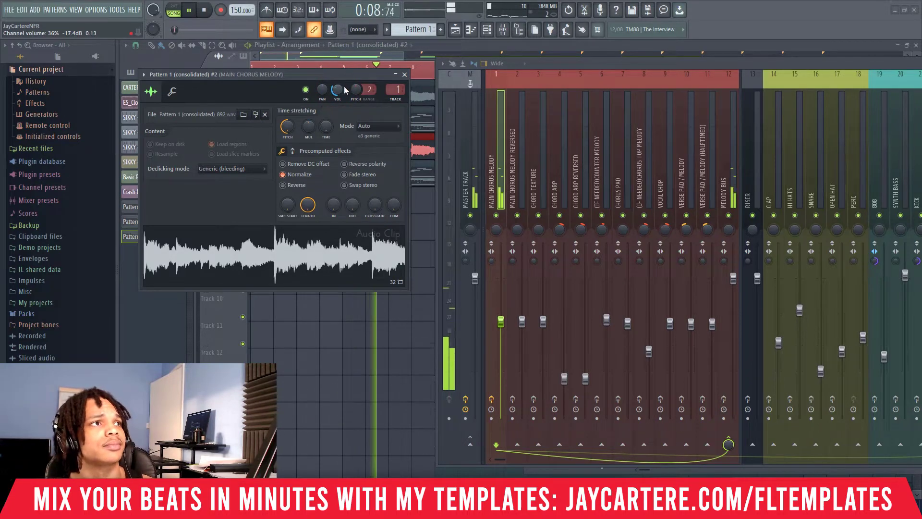
left_click_drag(373, 75, 358, 75)
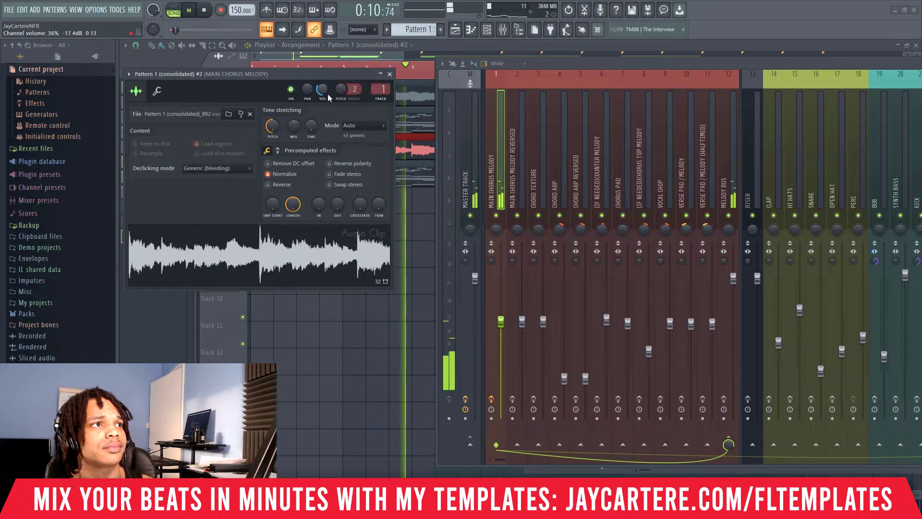
key("space")
left_click(324, 91)
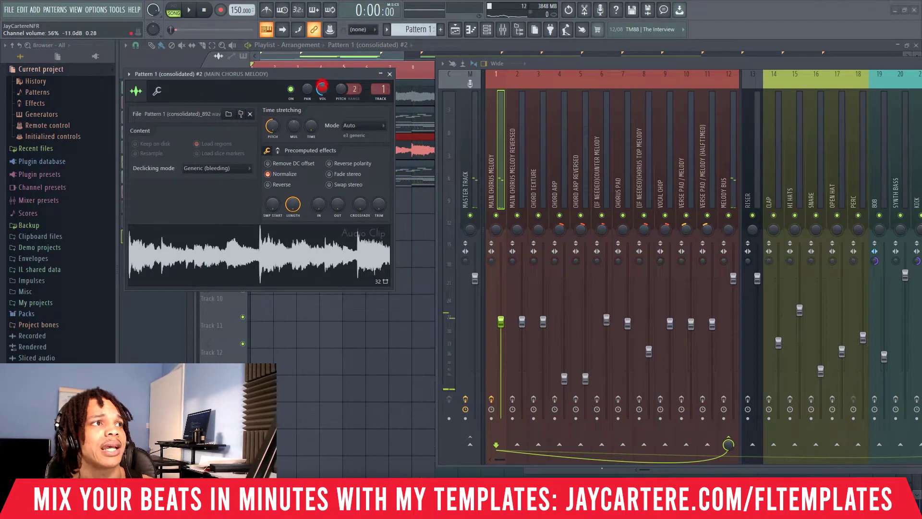
left_click_drag(571, 62, 171, 62)
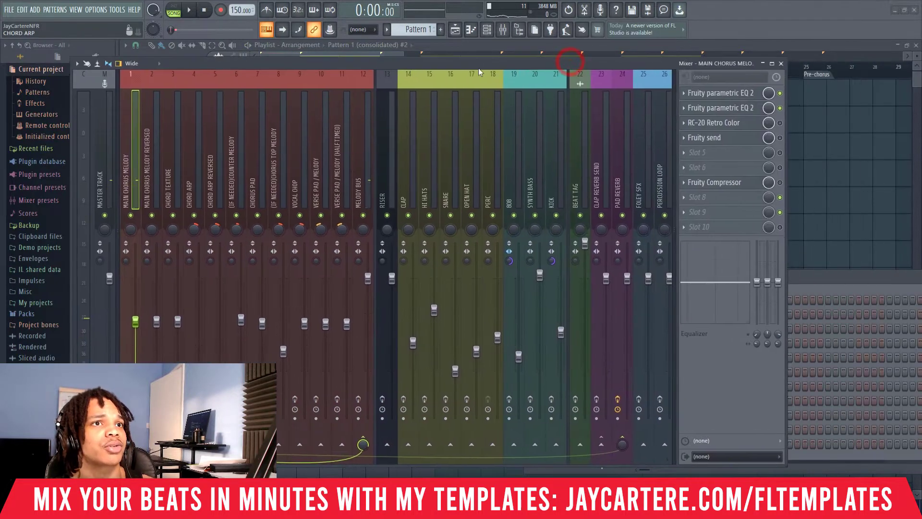
Step: Open Fruity parametric EQ 2 on MAIN CHORUS MELODY and cut the first harsh mid band
left_click(719, 94)
left_click_drag(568, 62, 921, 61)
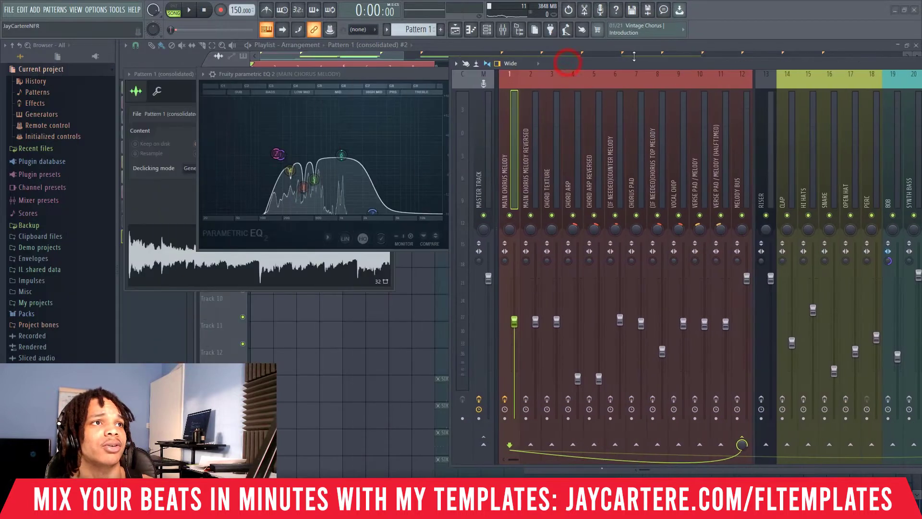
left_click_drag(582, 63, 672, 73)
left_click_drag(396, 75, 327, 65)
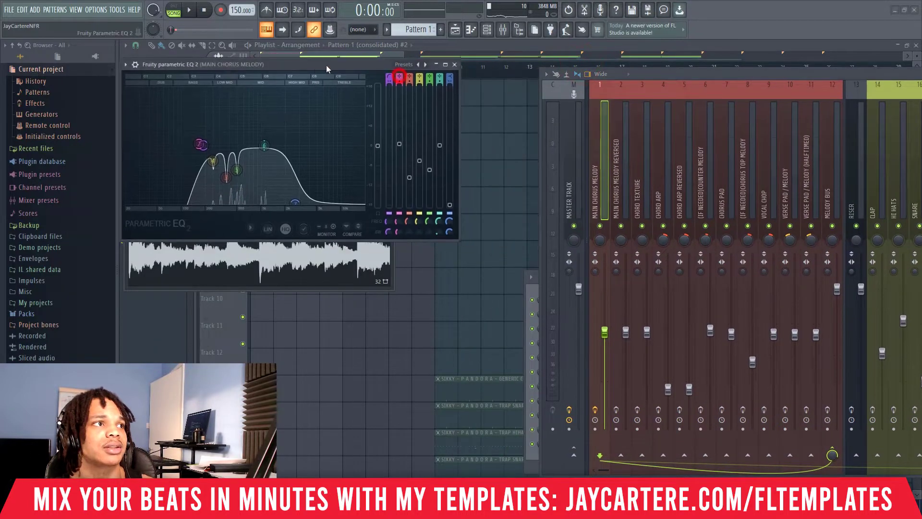
left_click_drag(227, 178, 236, 89)
key("space")
key("space")
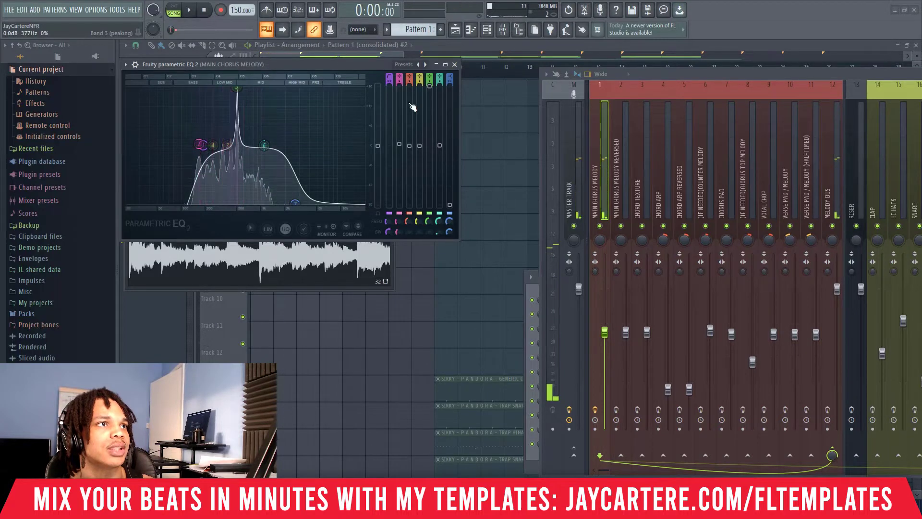
left_click_drag(430, 85, 430, 173)
key("space")
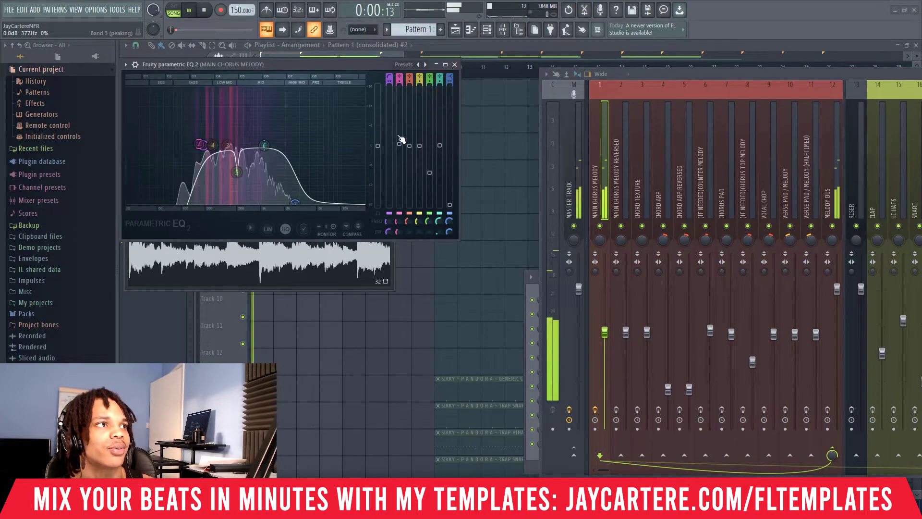
Step: Sweep band 3 to find a harsh frequency and turn it into a cut
left_click(229, 146)
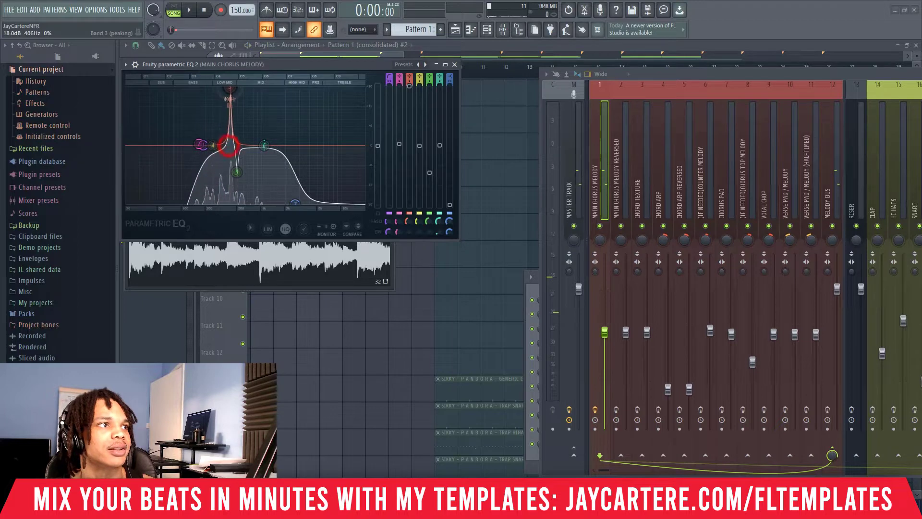
key("space")
left_click_drag(229, 145, 231, 89)
key("space")
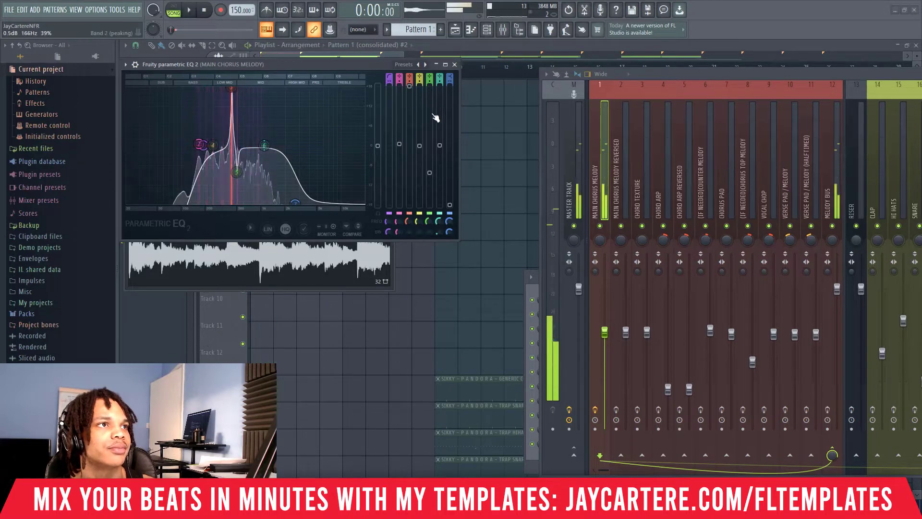
left_click_drag(409, 86, 410, 162)
Step: Play the chorus to check the EQ, close it, and select the Track 4 clip
key("space")
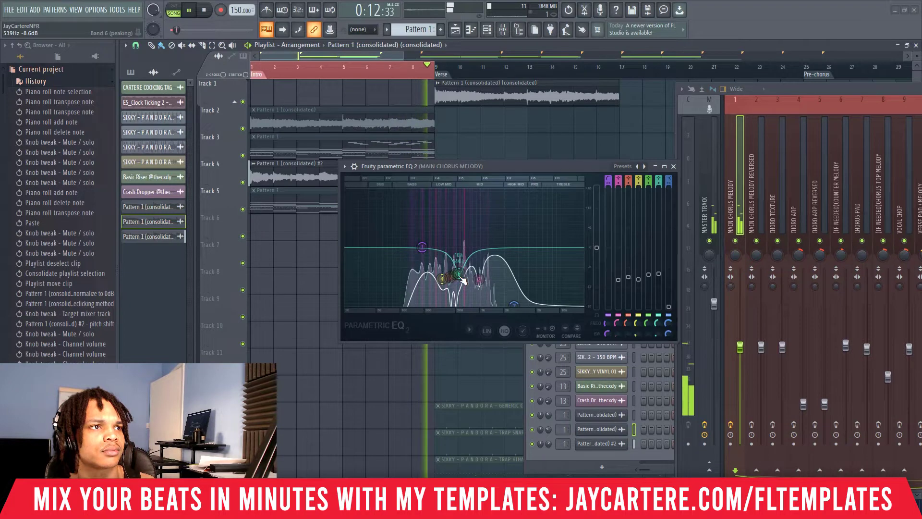
key("space")
key("space")
key("space")
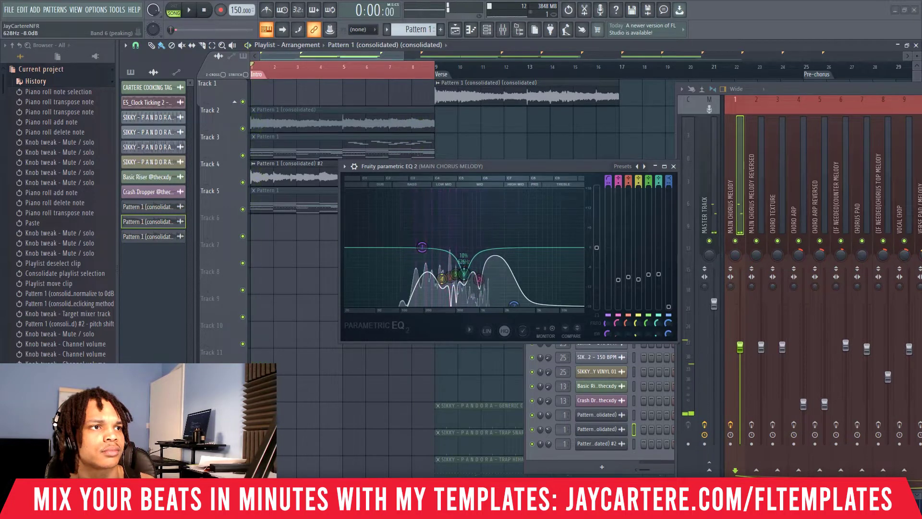
key("space")
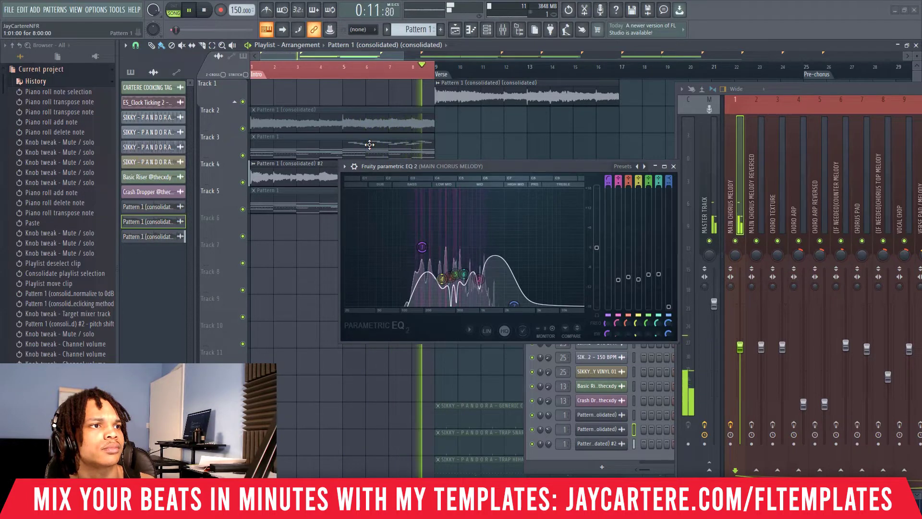
key("space")
left_click(673, 167)
left_click_drag(455, 182, 375, 166)
Step: Re-render the Track 4 clip to audio, normalize it and route it to mixer track 1
key("ctrl+alt+c")
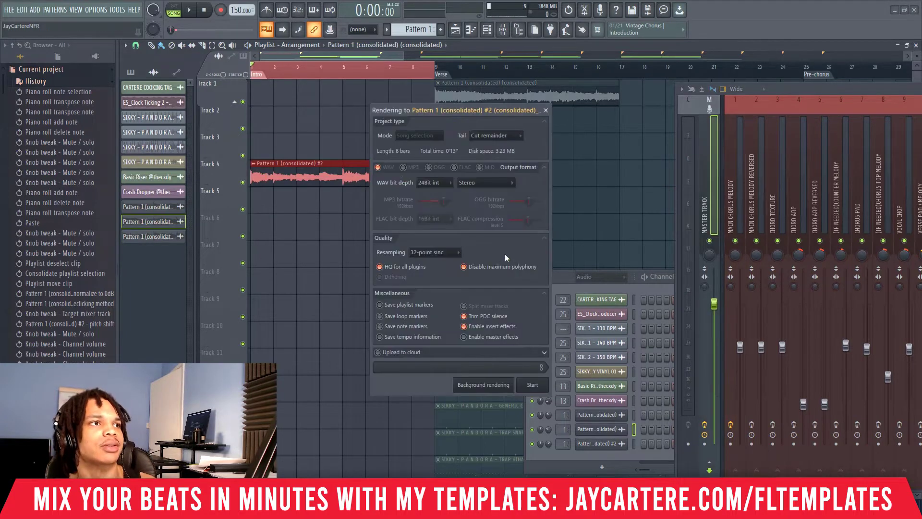
left_click(532, 385)
left_click(221, 200)
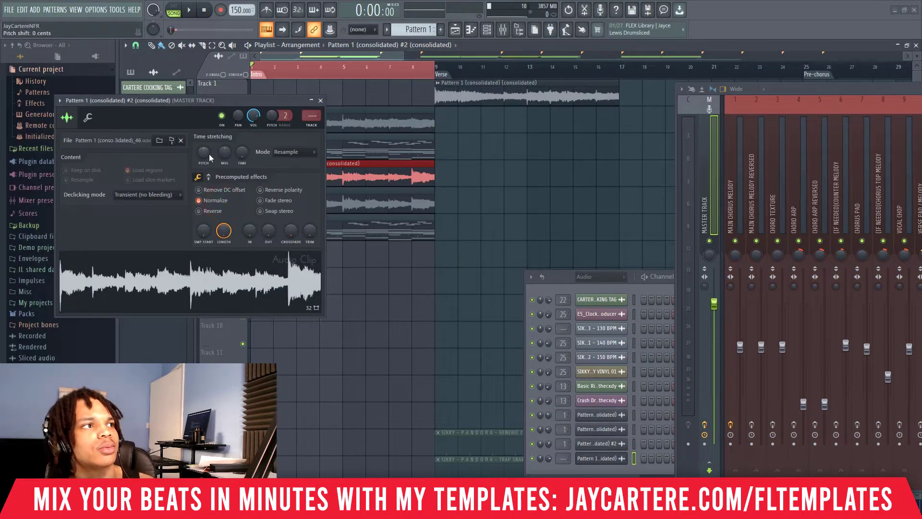
left_click_drag(312, 116, 312, 110)
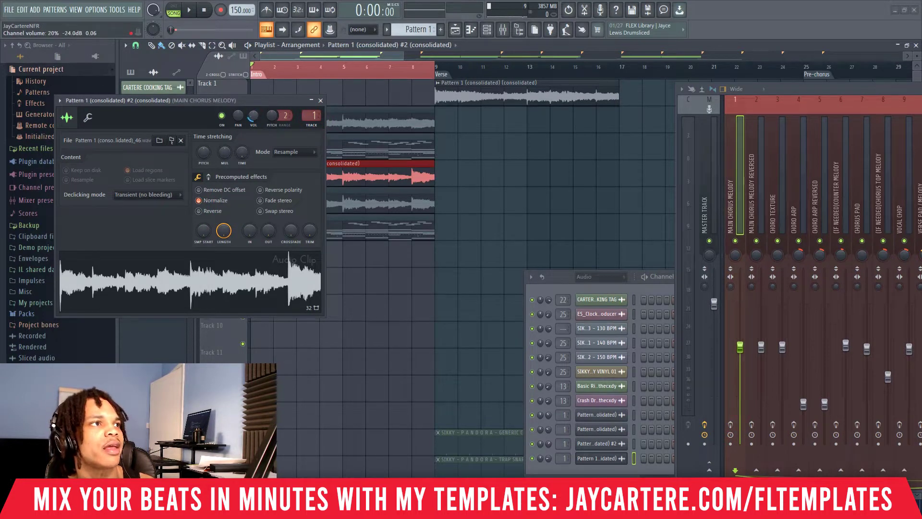
Step: Set the new clip's declicking to Generic (bleeding) and raise its volume slightly
key("space")
left_click(147, 194)
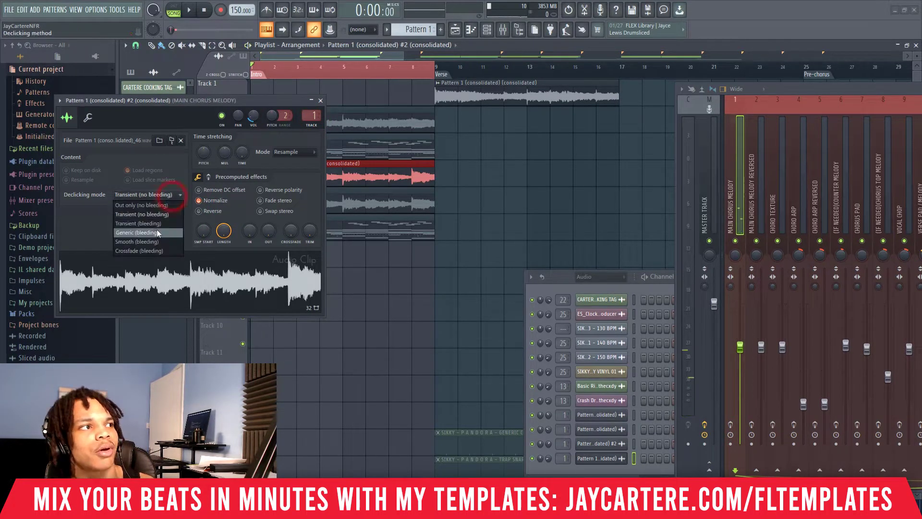
left_click(155, 231)
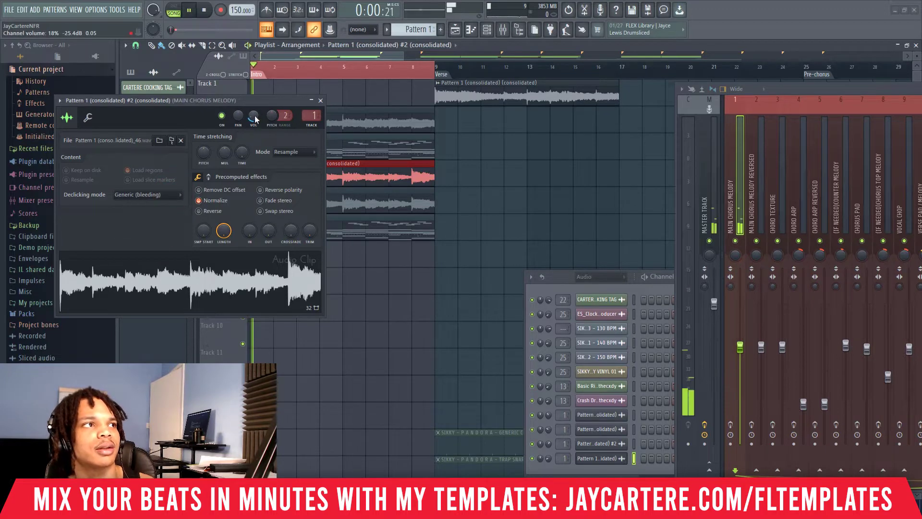
left_click_drag(254, 116, 253, 111)
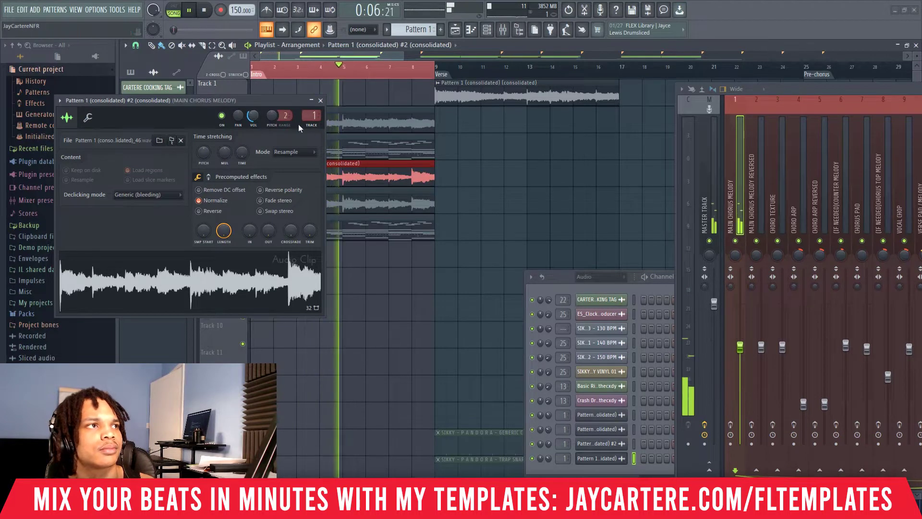
key("space")
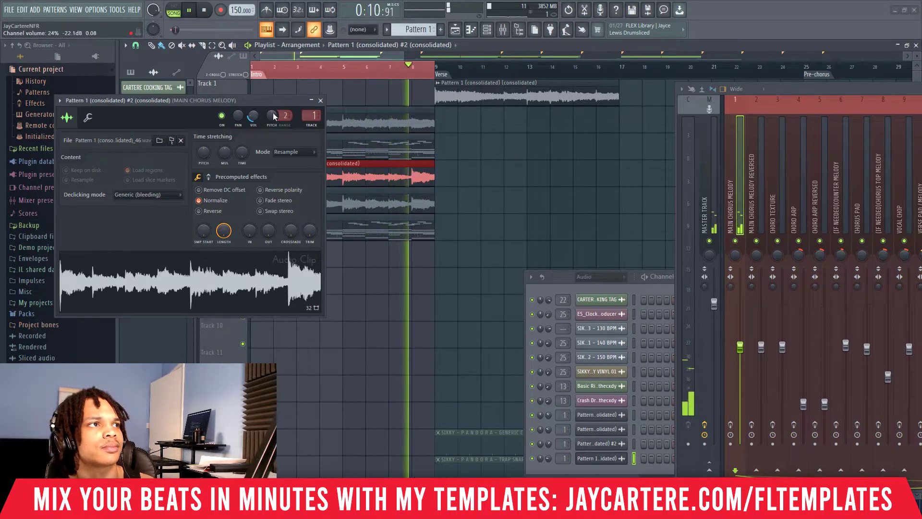
left_click(320, 101)
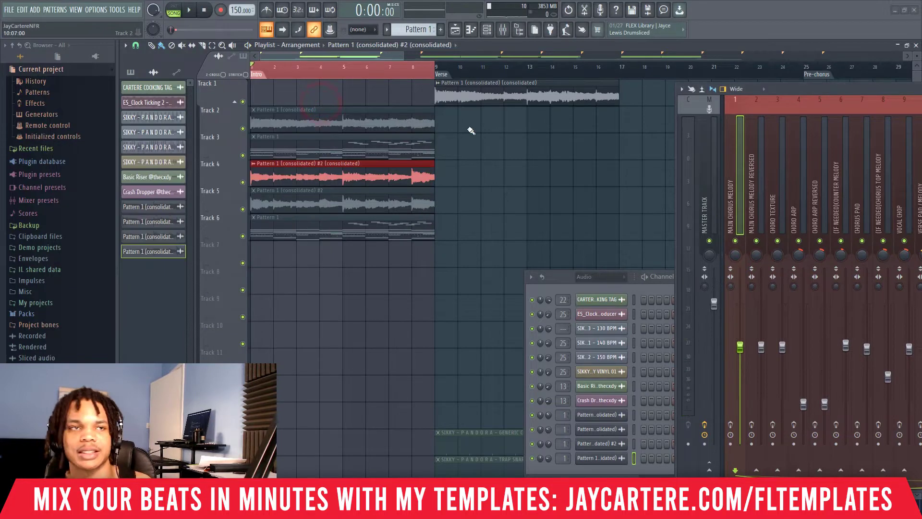
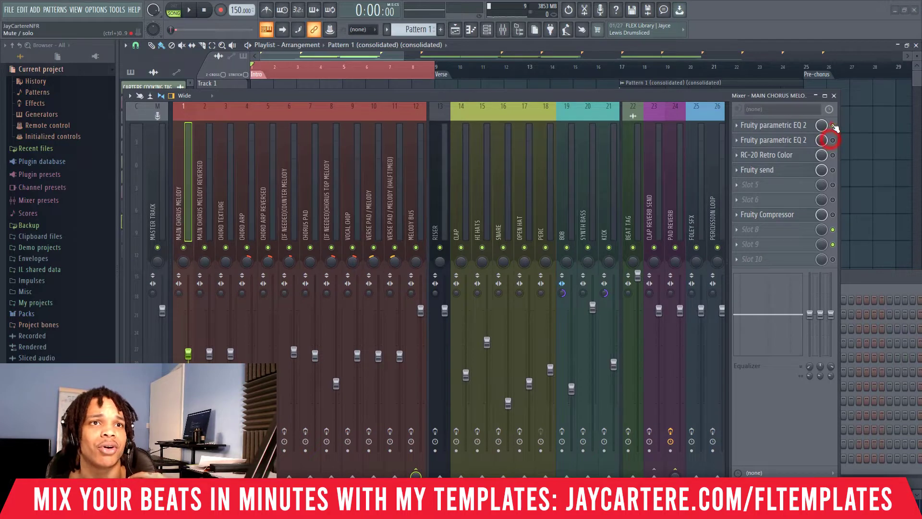
Step: Dismiss the slot 5 plugin list without adding an effect, and drag the mixer off to the right
left_click(738, 186)
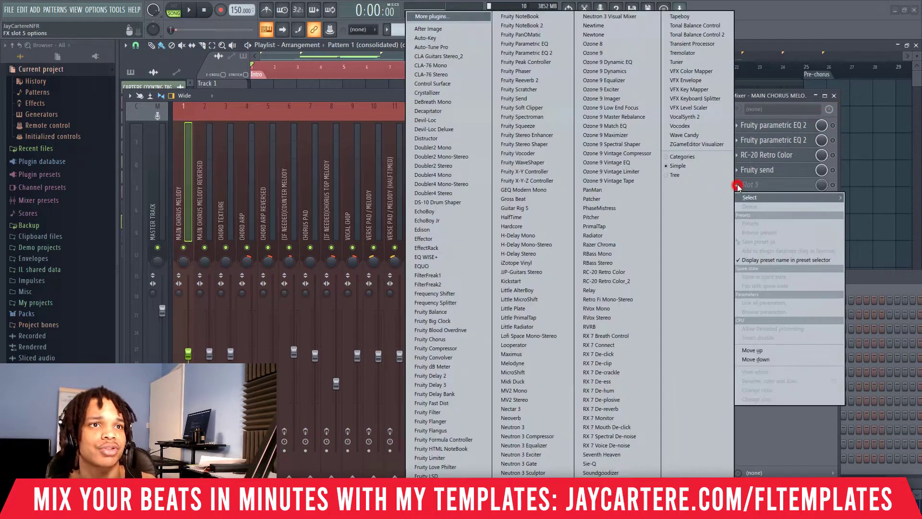
left_click(752, 95)
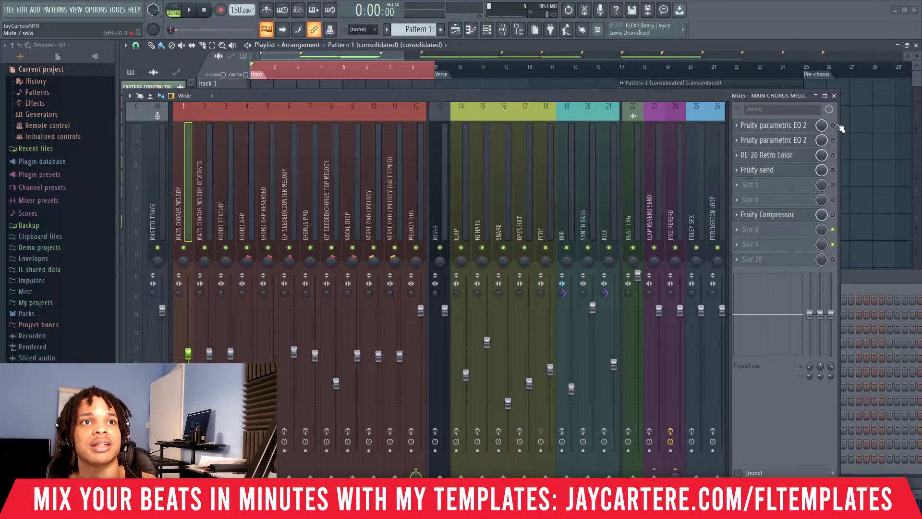
left_click_drag(670, 97, 921, 78)
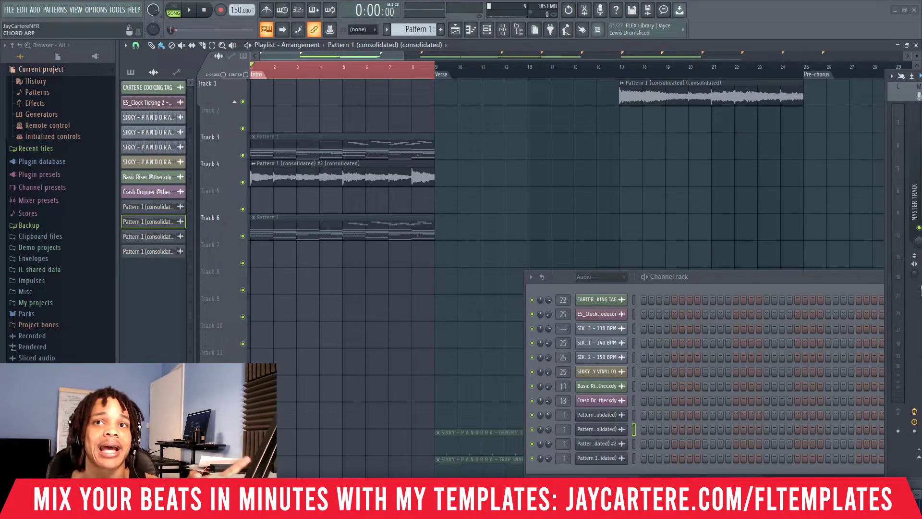
Step: Bring the mixer back with F9 and flip the polarity of the Main Chorus Melody insert
key("F9")
left_click_drag(467, 62, 452, 61)
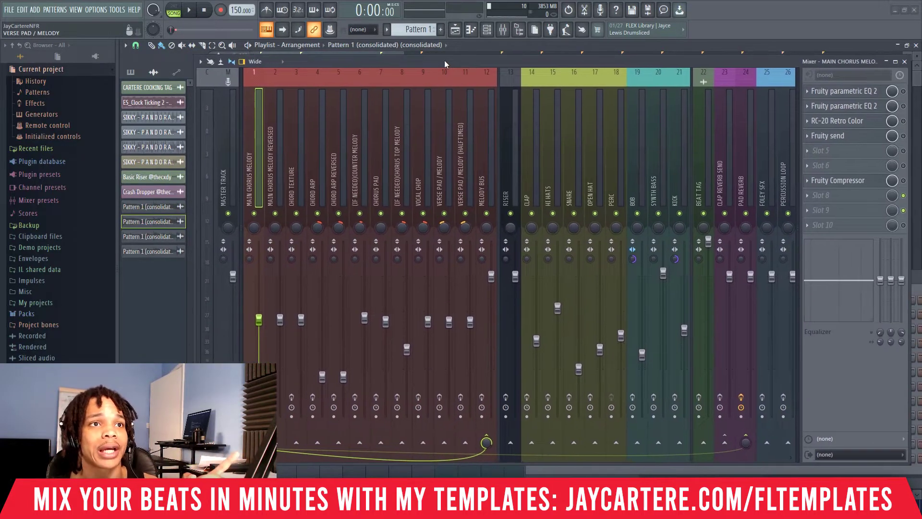
left_click(272, 192)
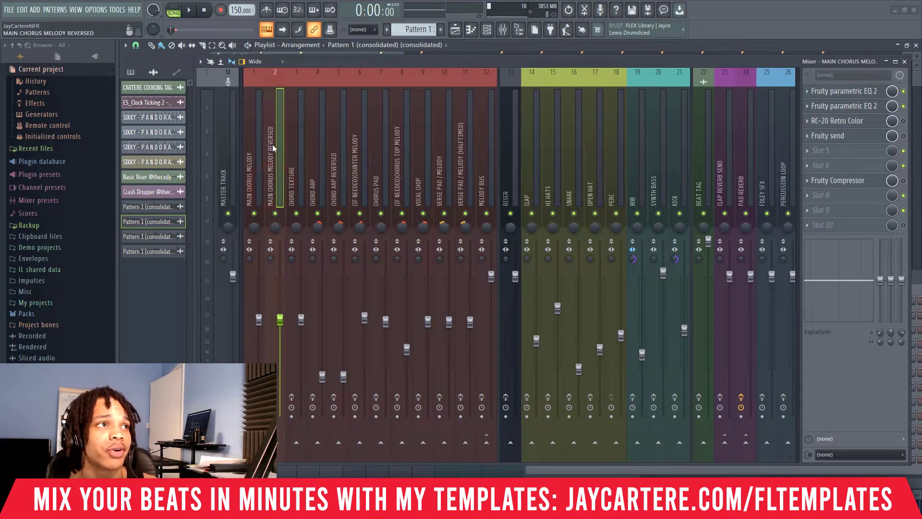
left_click_drag(351, 61, 609, 59)
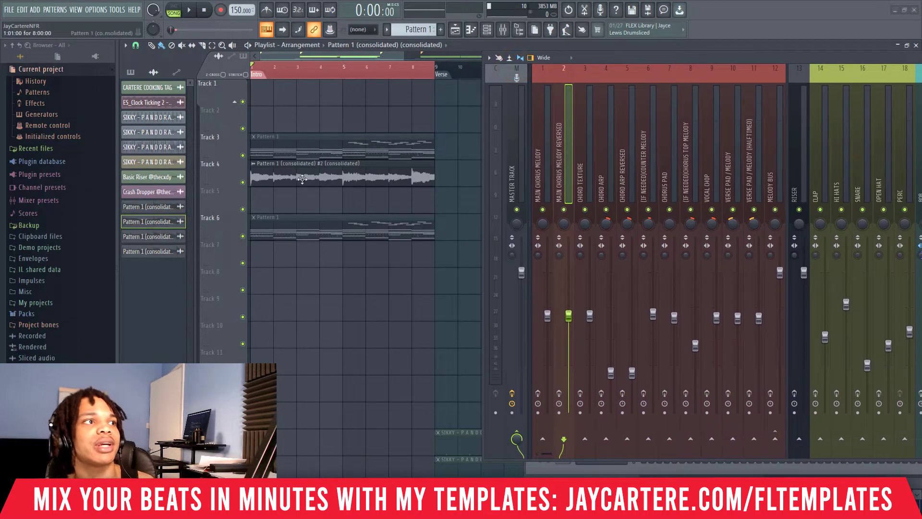
left_click(269, 174)
left_click_drag(774, 55, 525, 48)
left_click(402, 130)
left_click(332, 387)
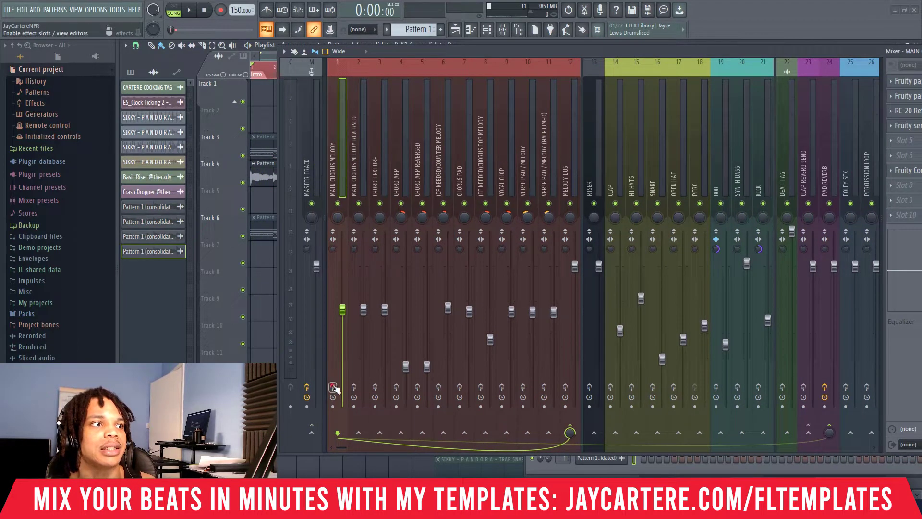
Step: Audition the mix, then mute the Main Chorus Melody insert
left_click_drag(412, 53, 437, 54)
key("space")
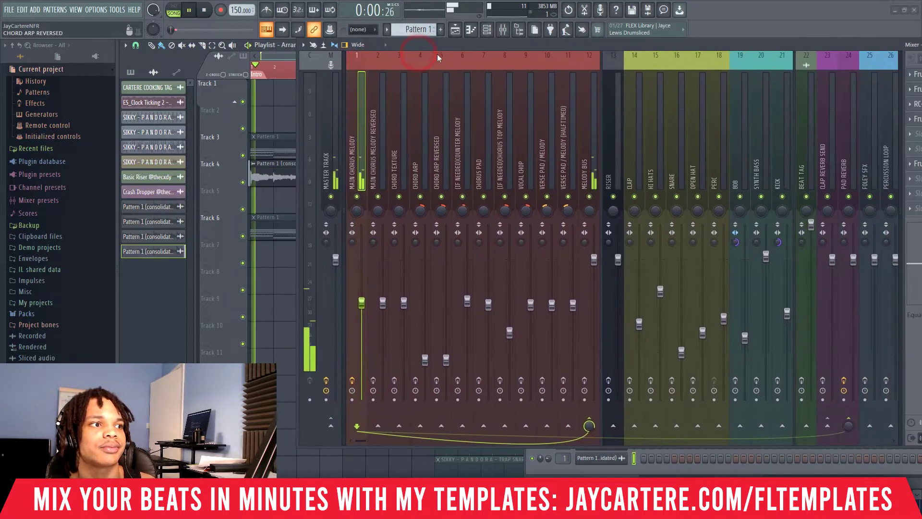
left_click_drag(501, 43, 401, 48)
key("space")
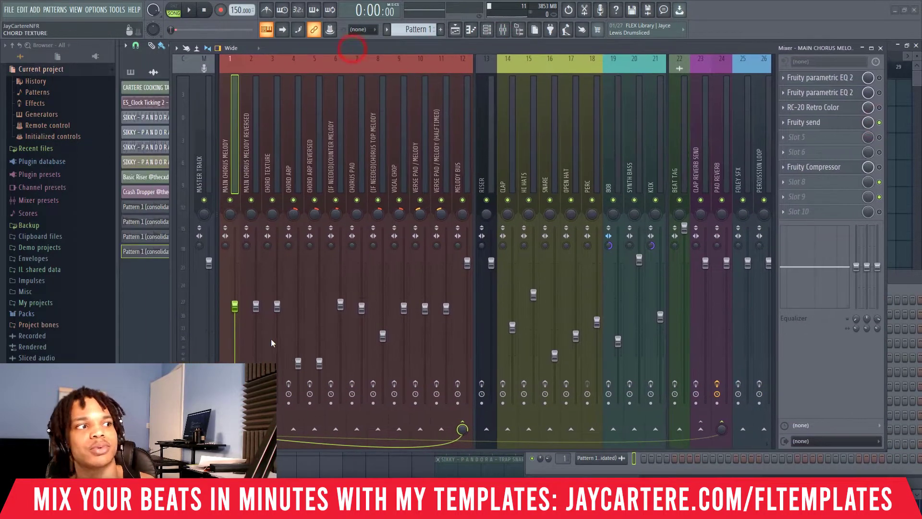
left_click(230, 201)
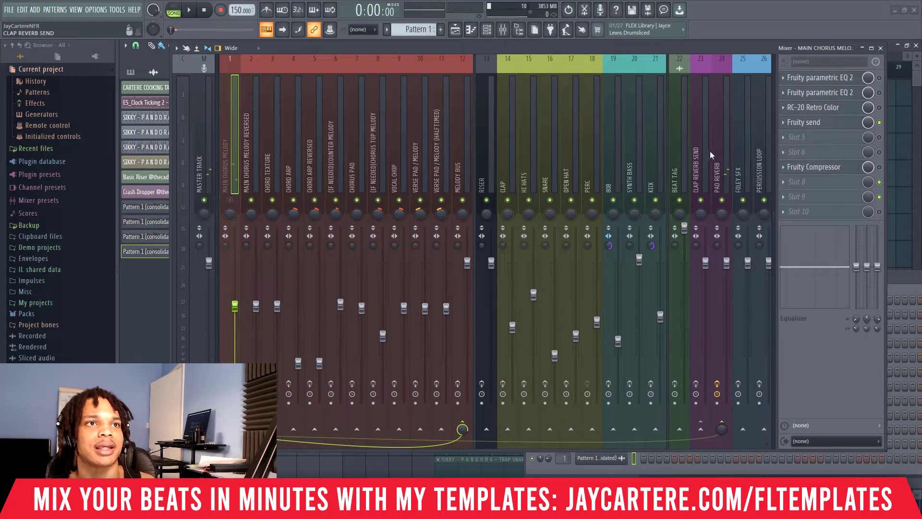
Step: Select the whole Track 4 clip and consolidate it with Ctrl+Alt+C
left_click_drag(455, 52, 814, 95)
key("space")
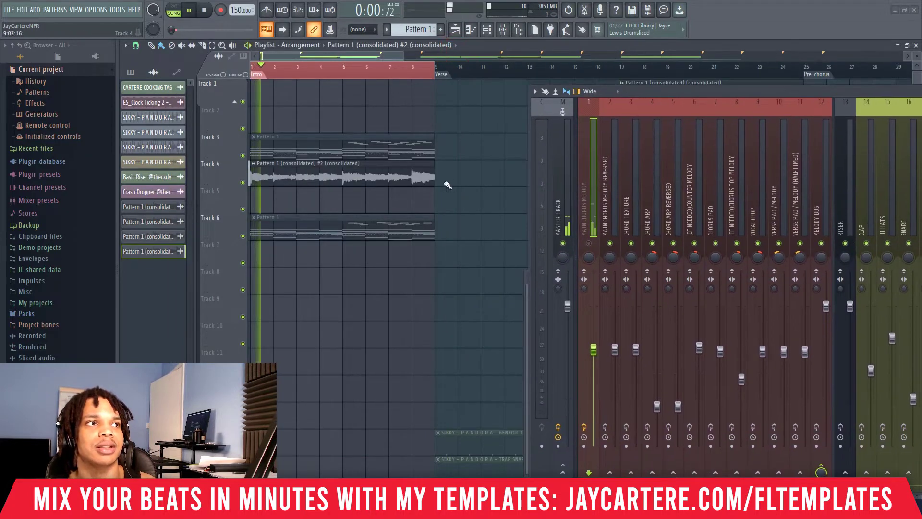
left_click_drag(455, 183, 386, 182)
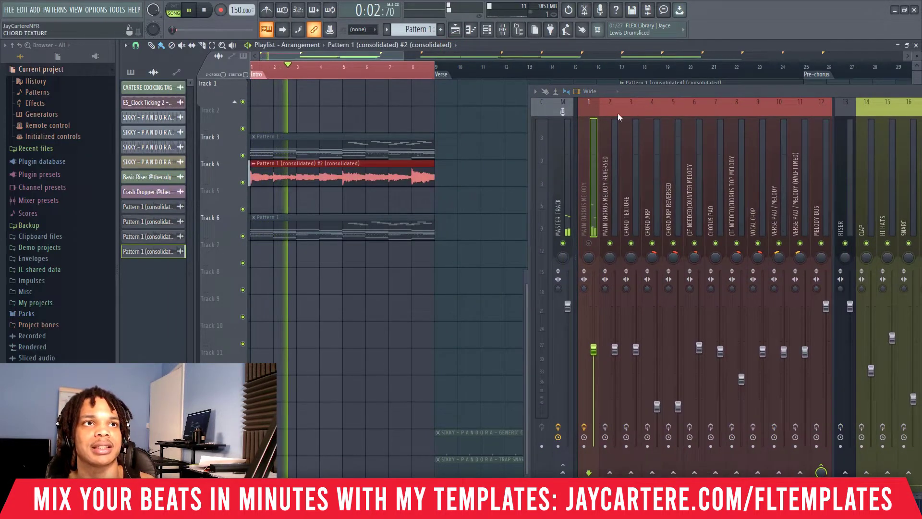
left_click_drag(451, 190, 369, 161)
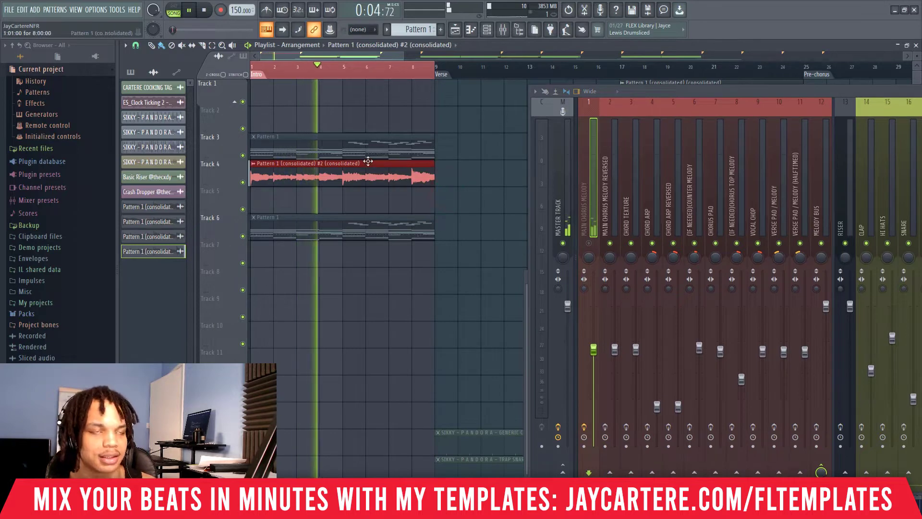
key("ctrl+alt+c")
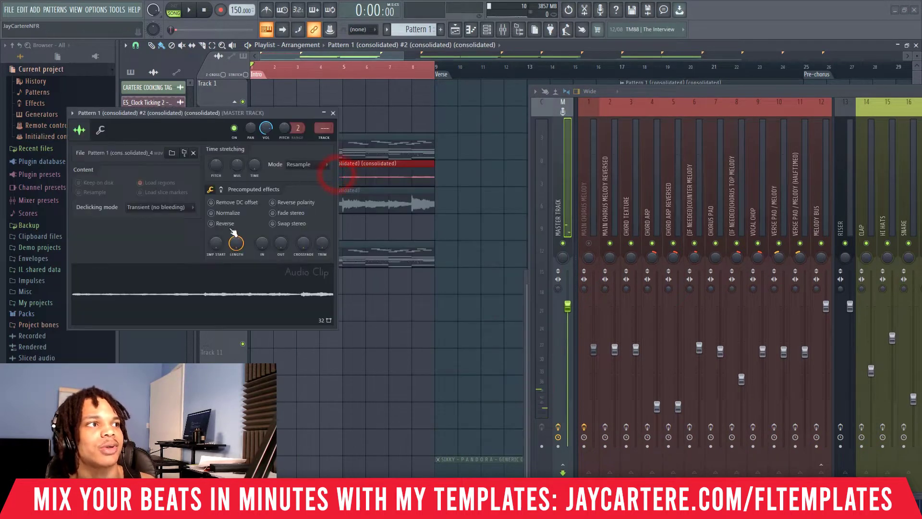
Step: Set the clip's declicking to Generic (bleeding), route it to insert 2, and solo it for playback
left_click(187, 208)
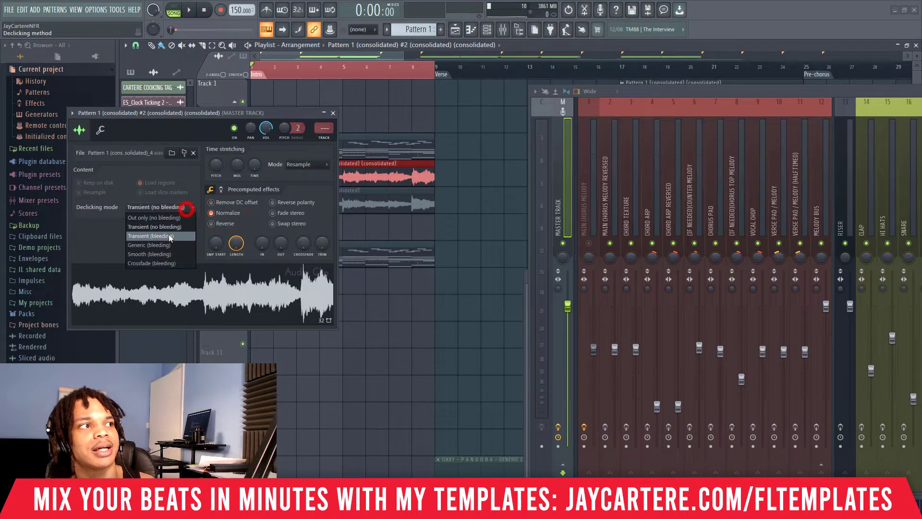
left_click(168, 246)
left_click_drag(323, 131, 322, 126)
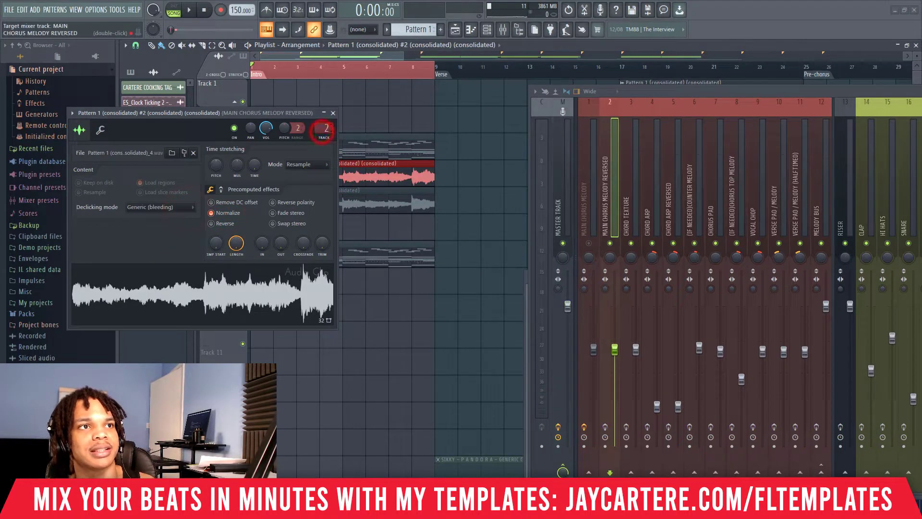
right_click(611, 243)
key("space")
left_click(606, 428)
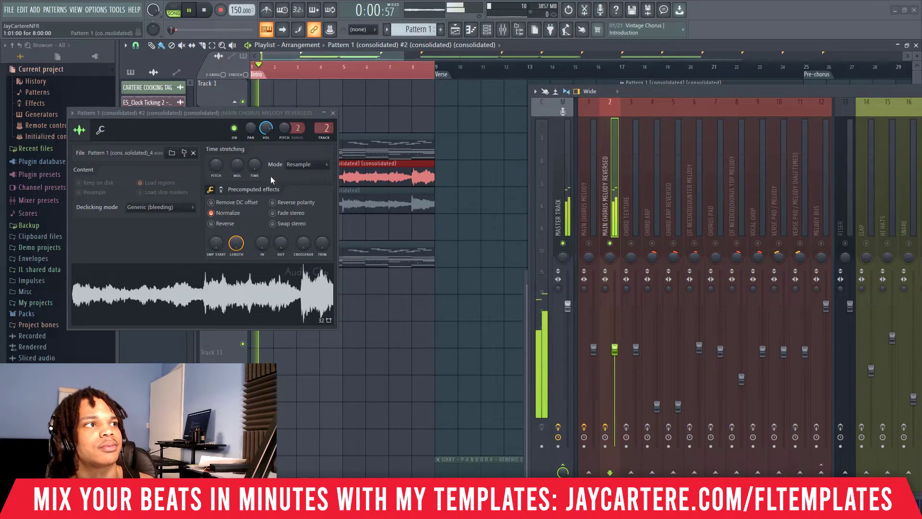
key("space")
Step: Turn the clip's volume down to about 32% and raise its pitch, auditioning the changes
left_click_drag(266, 128, 264, 133)
key("space")
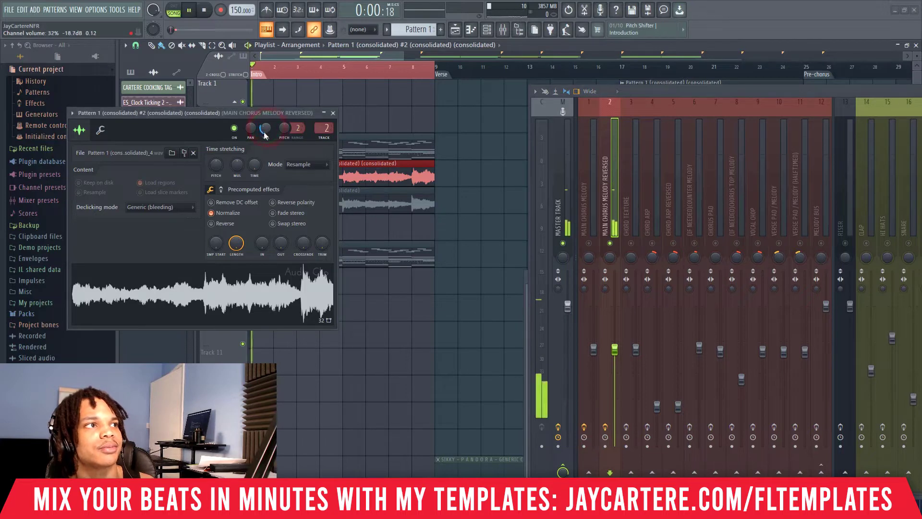
key("space")
left_click_drag(216, 169, 216, 166)
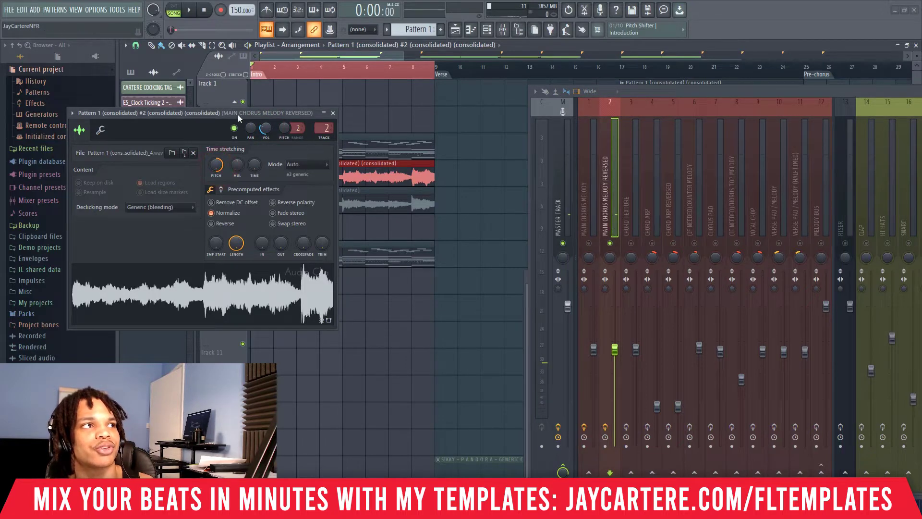
key("space")
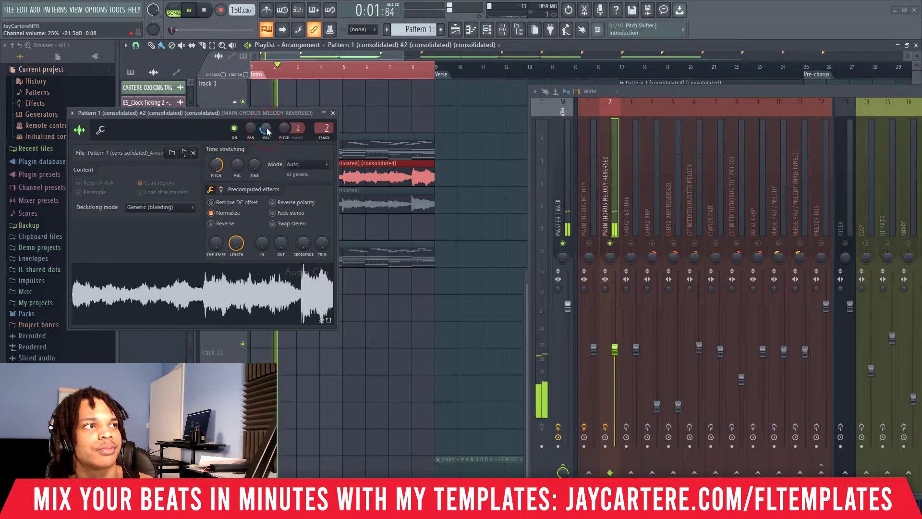
left_click(266, 129)
key("space")
Step: Reverse the clip's audio, then move the Track 5 clip down to Track 6
left_click(211, 224)
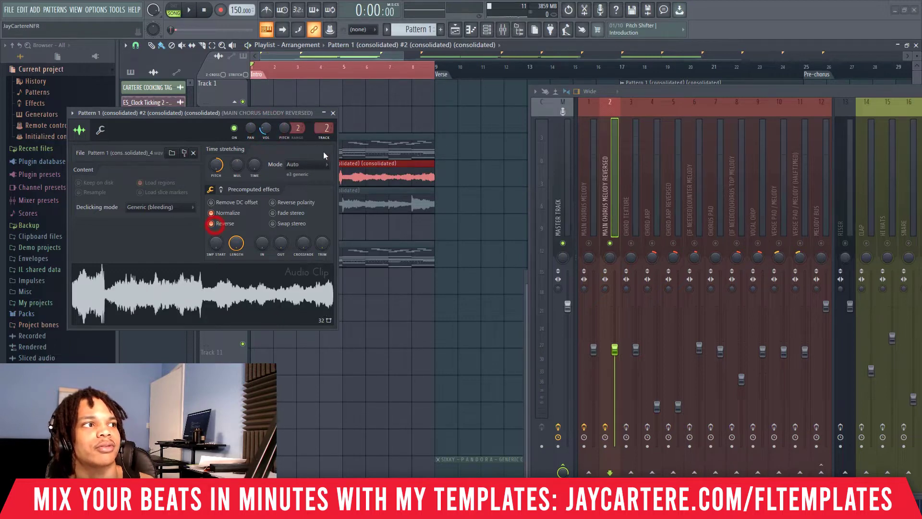
left_click(333, 112)
left_click(346, 207)
left_click_drag(341, 232, 343, 230)
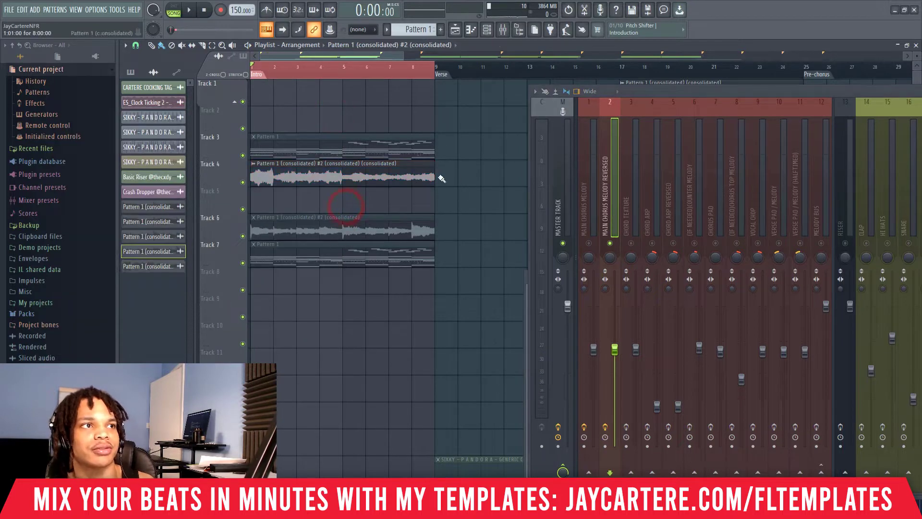
Step: Slice the Track 4 clip into one-bar pieces at the bar lines
left_click_drag(462, 179, 418, 183)
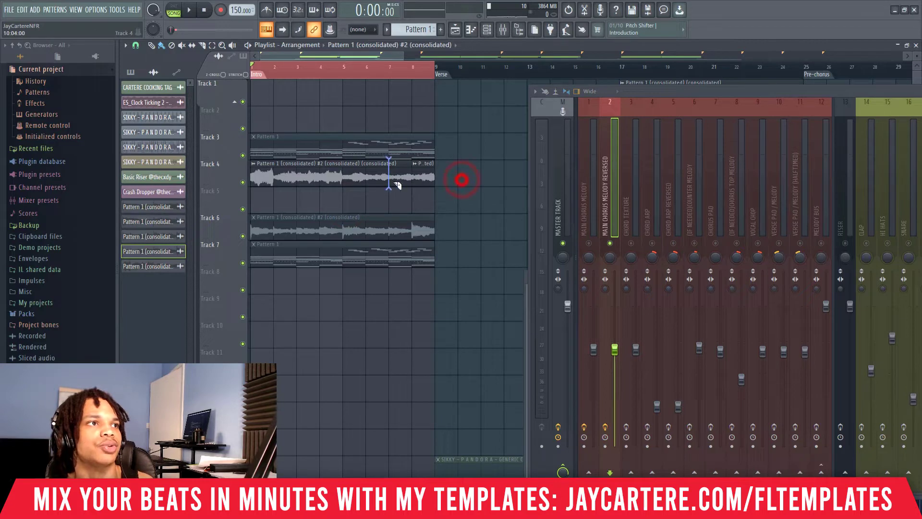
left_click(397, 185)
left_click_drag(345, 200, 262, 186)
Step: Lay the slices on Track 5 bars 1–8 in reverse order, play the loop, and select all eight
left_click_drag(424, 176, 287, 212)
left_click_drag(378, 176, 309, 207)
left_click_drag(359, 175, 330, 210)
left_click_drag(328, 177, 379, 202)
left_click_drag(293, 177, 406, 209)
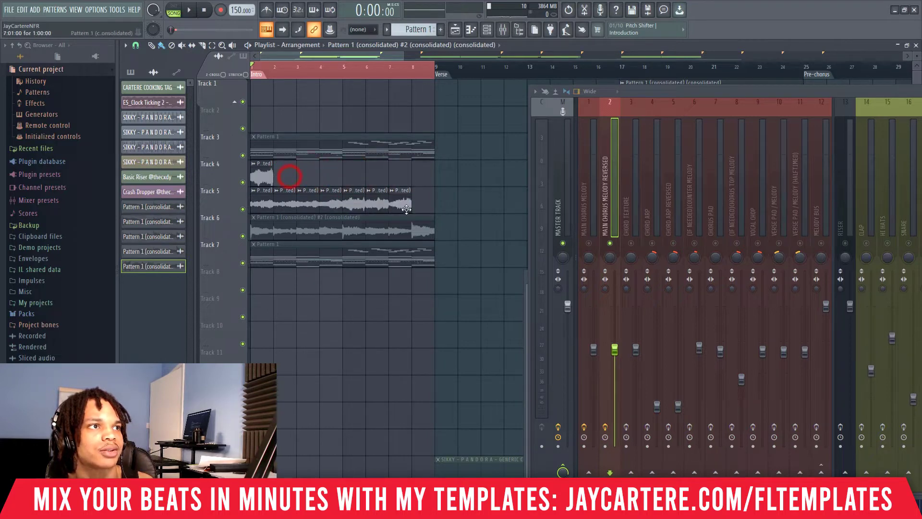
left_click_drag(264, 177, 422, 207)
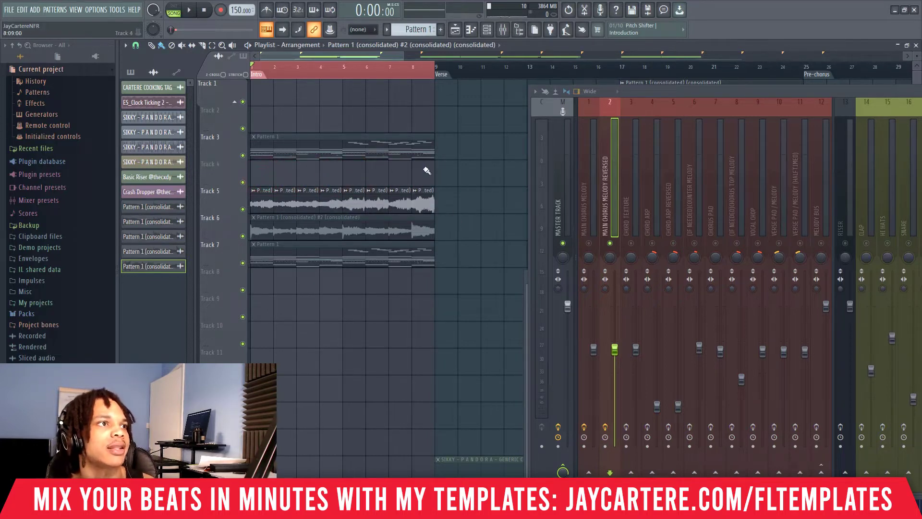
key("space")
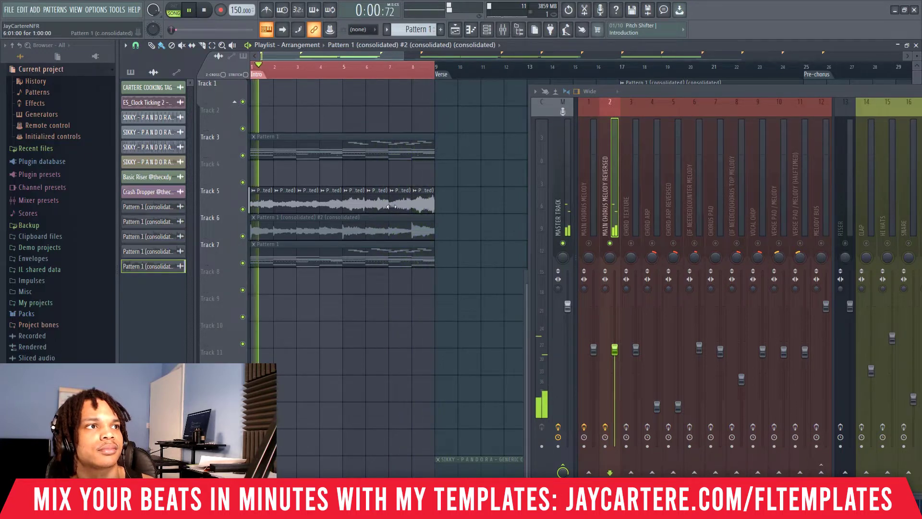
key("space")
left_click_drag(460, 200, 221, 193)
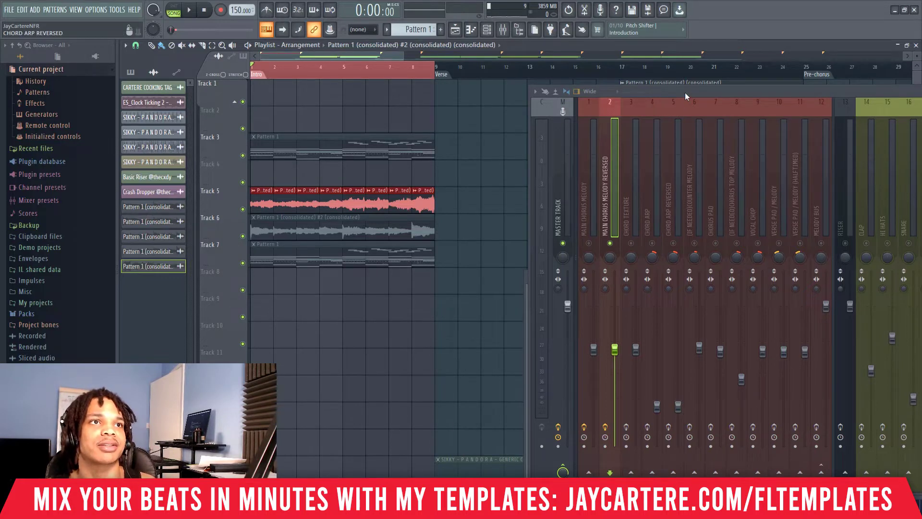
Step: Release the solo on insert 2 and mute the Main Chorus Melody Reversed insert
left_click_drag(685, 92, 557, 73)
right_click(482, 224)
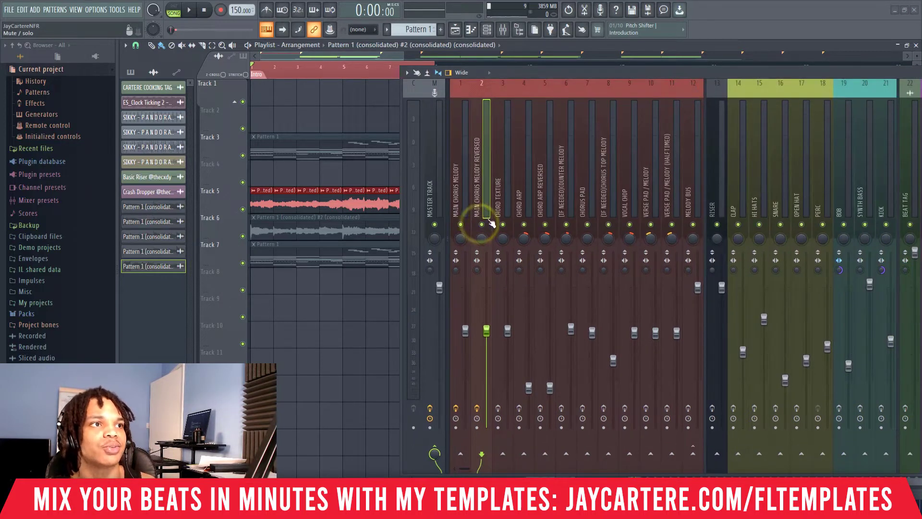
left_click(482, 224)
left_click_drag(574, 76, 385, 73)
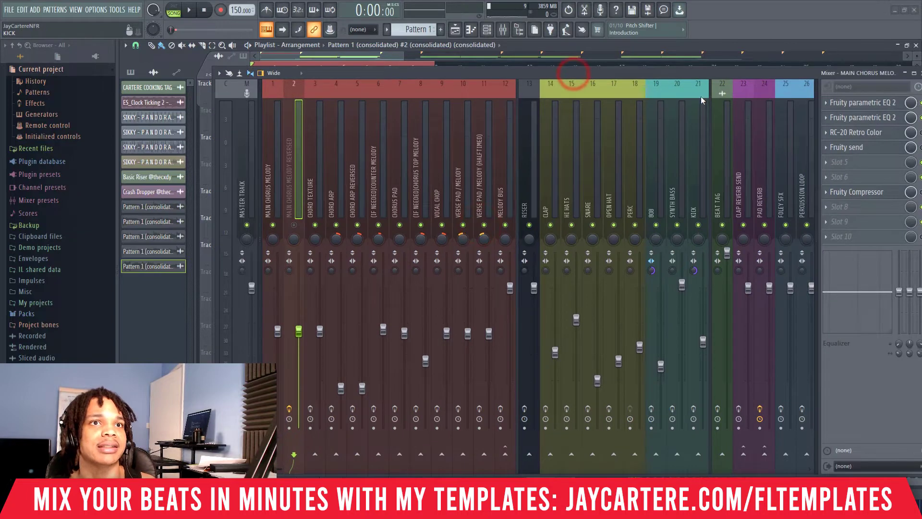
left_click_drag(735, 69, 653, 64)
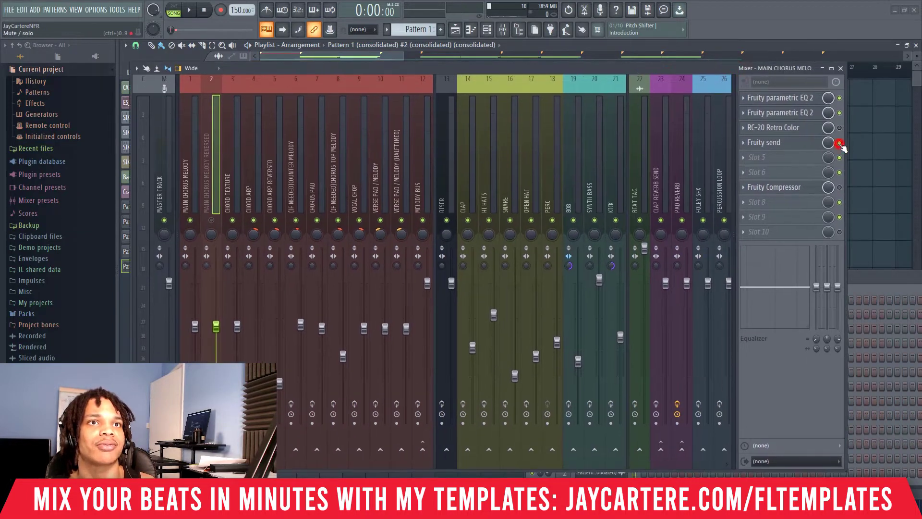
Step: Move the mixer beside the playlist and select the Track 4 and Track 5 clips
left_click_drag(475, 68, 564, 71)
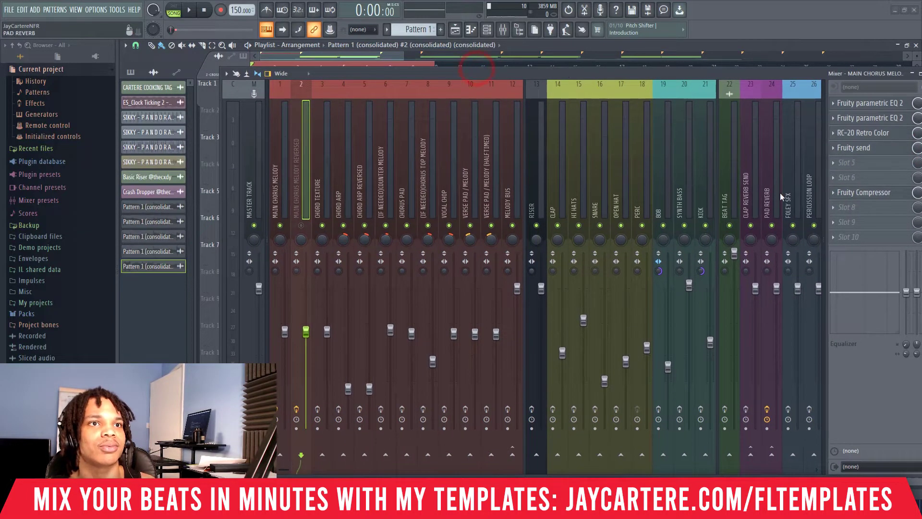
left_click(275, 188)
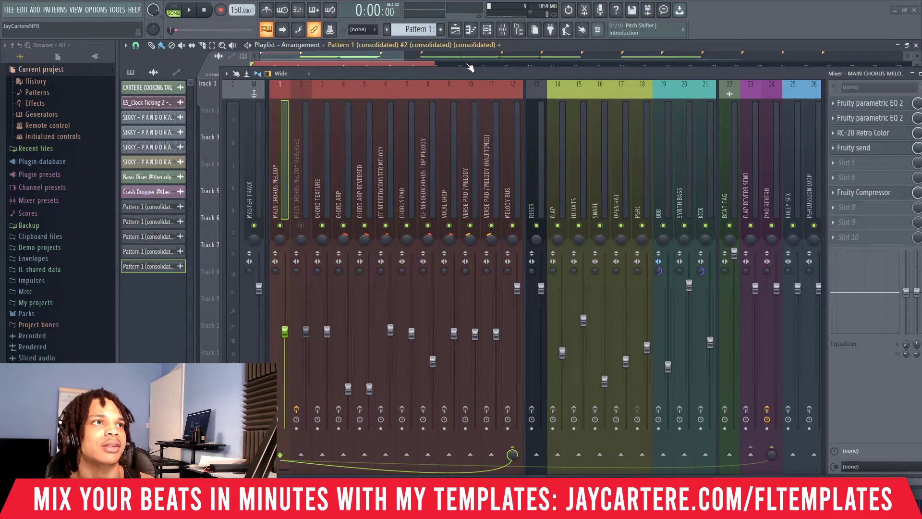
left_click_drag(470, 67, 414, 64)
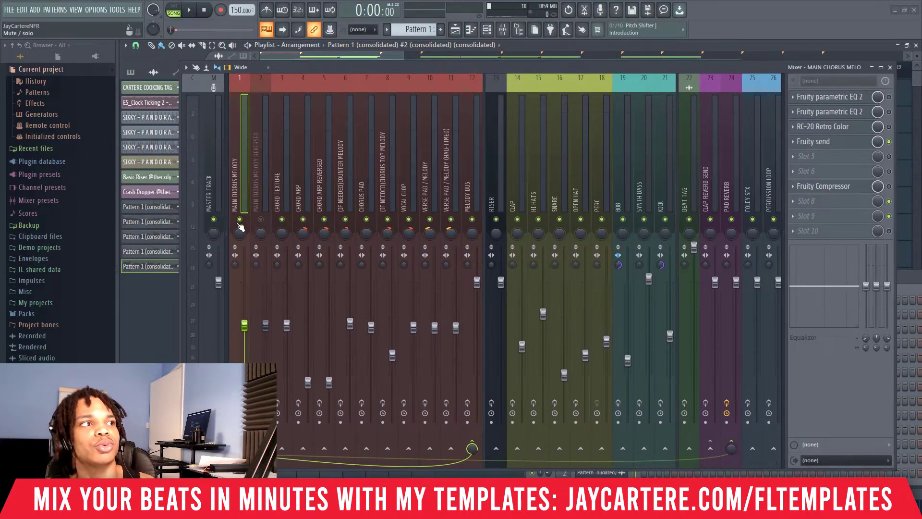
mouse_move(458, 70)
left_mouse_down()
mouse_move(740, 85)
mouse_move(630, 68)
mouse_move(468, 71)
left_mouse_up()
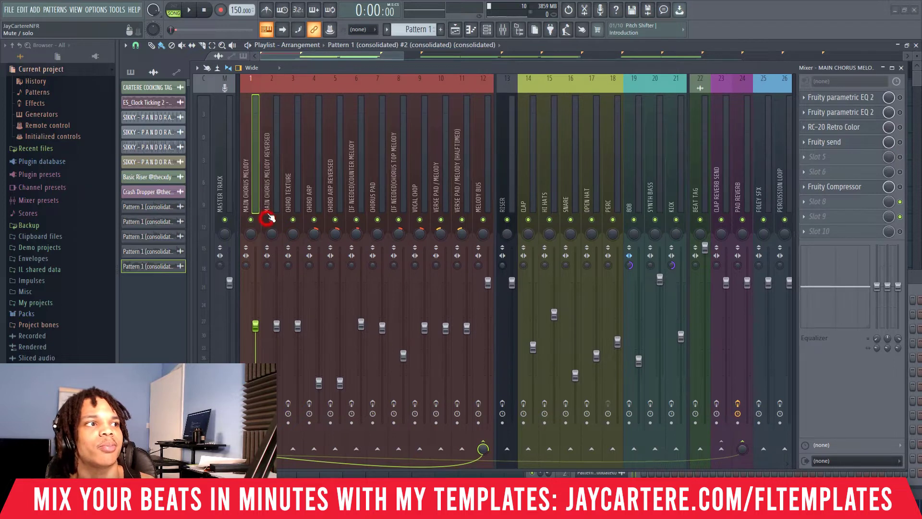
left_click(271, 183)
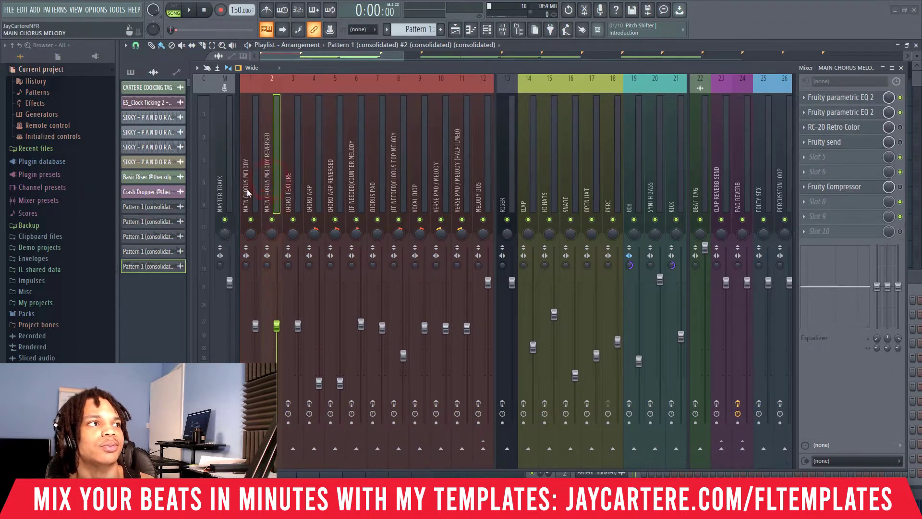
left_click(258, 172)
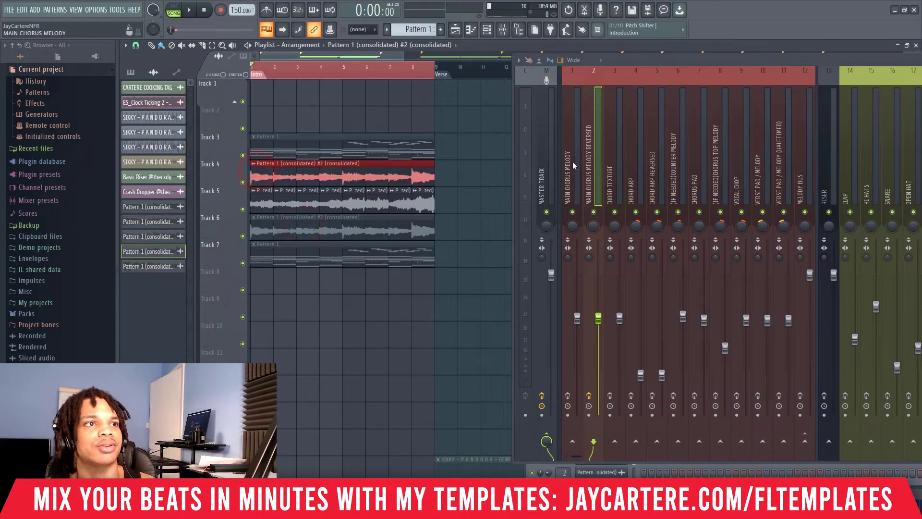
left_click(325, 198)
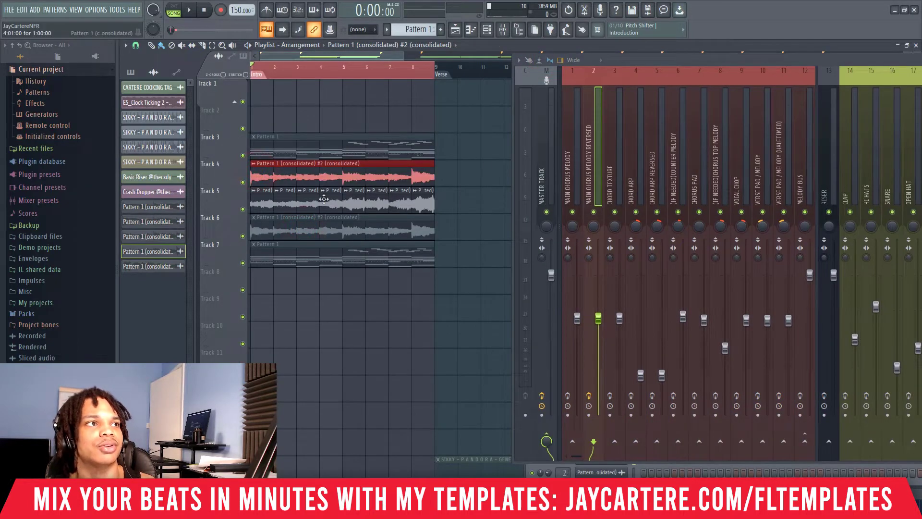
Step: Lower the Track 5 reversed melody clip's volume to 3%, then disable effects on insert 2
double_click(291, 199)
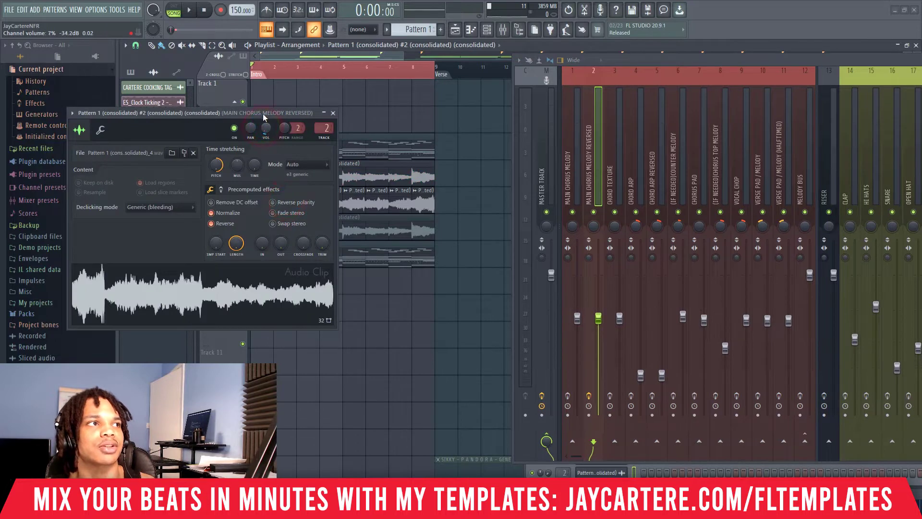
left_click_drag(263, 116, 302, 278)
key("space")
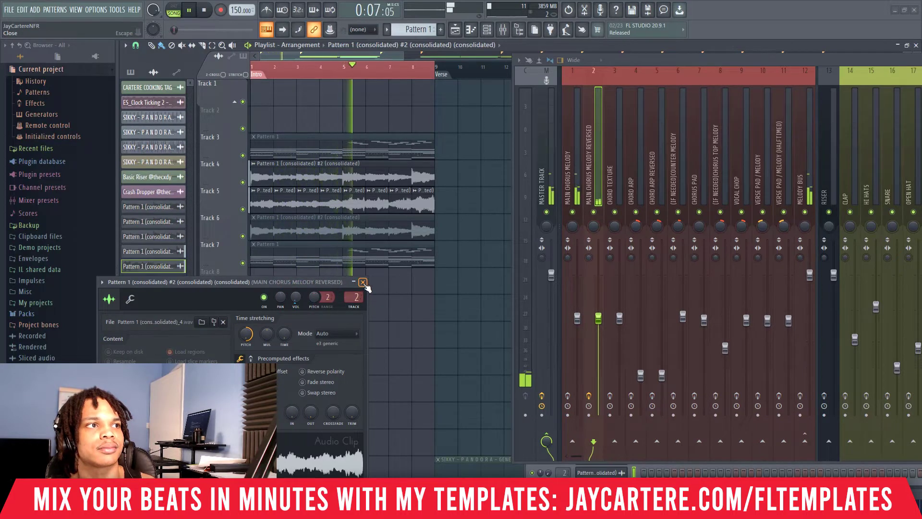
left_click_drag(295, 297, 296, 298)
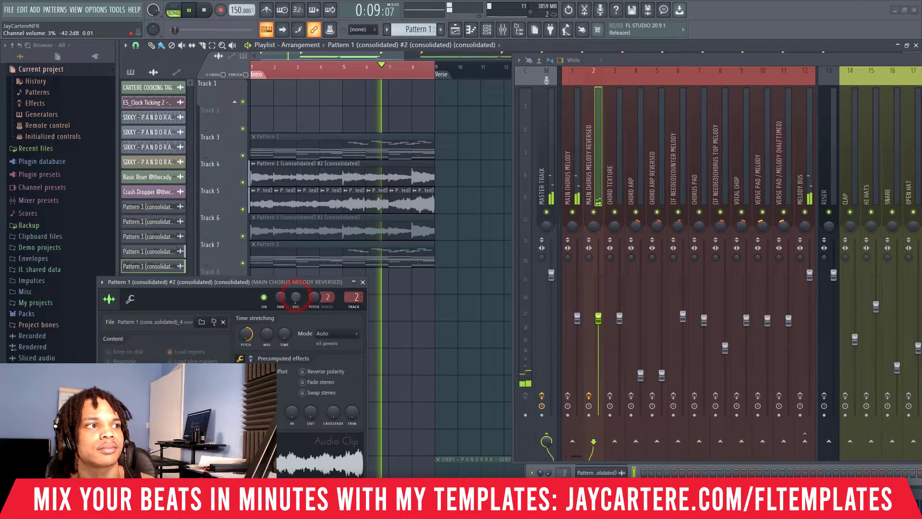
key("space")
left_click(363, 283)
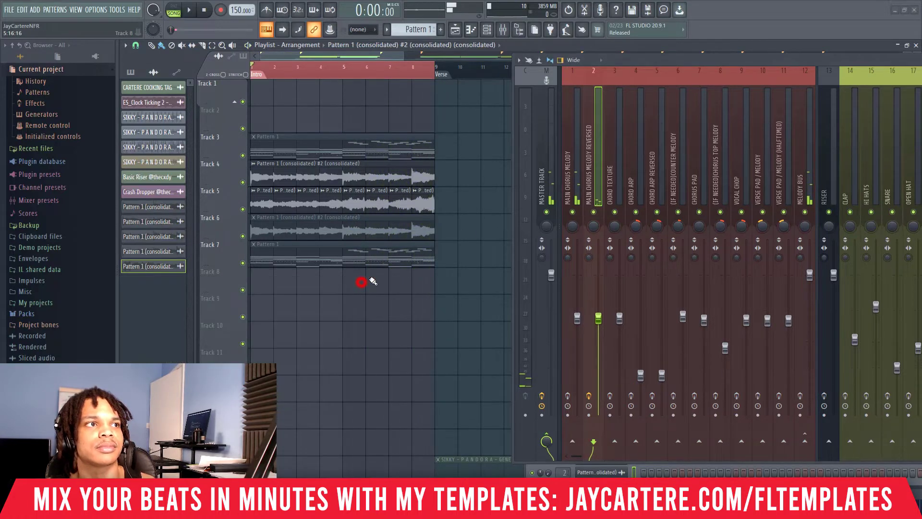
left_click(590, 392)
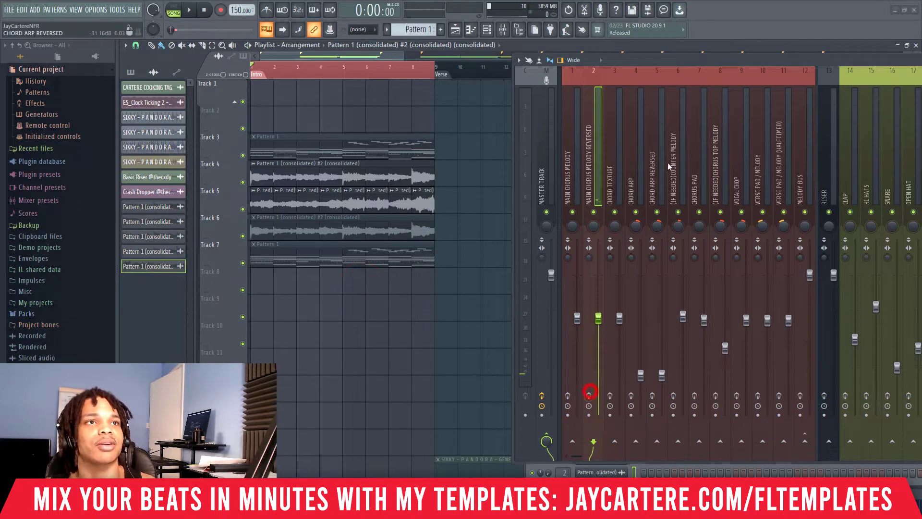
left_click_drag(741, 57, 445, 50)
left_click_drag(536, 56, 517, 48)
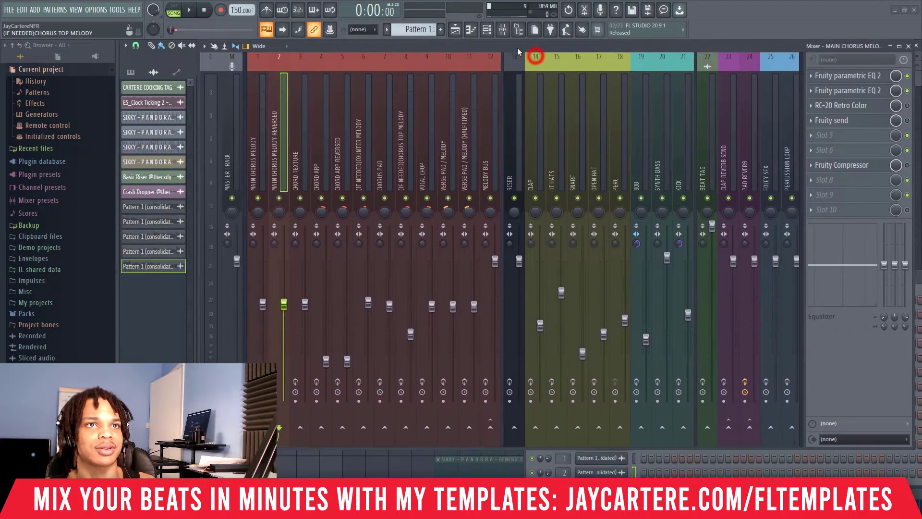
left_click_drag(402, 48, 467, 105)
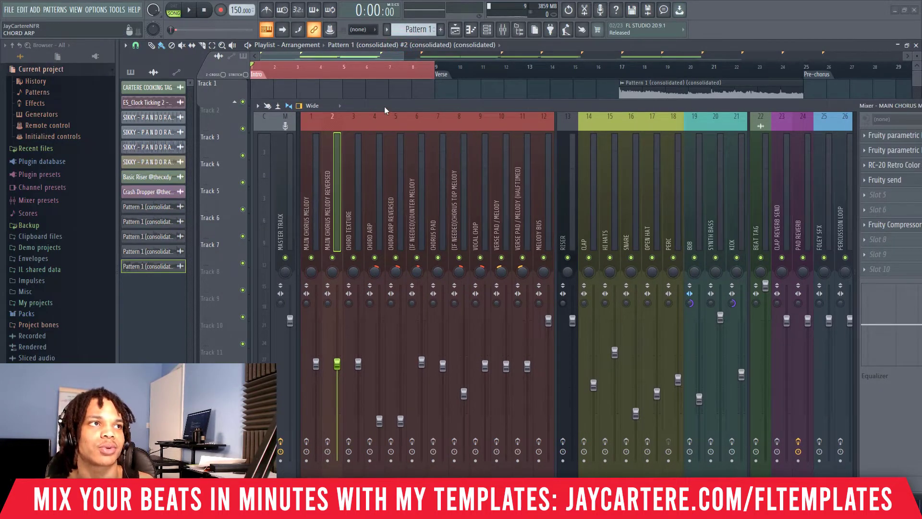
left_click_drag(385, 110, 539, 92)
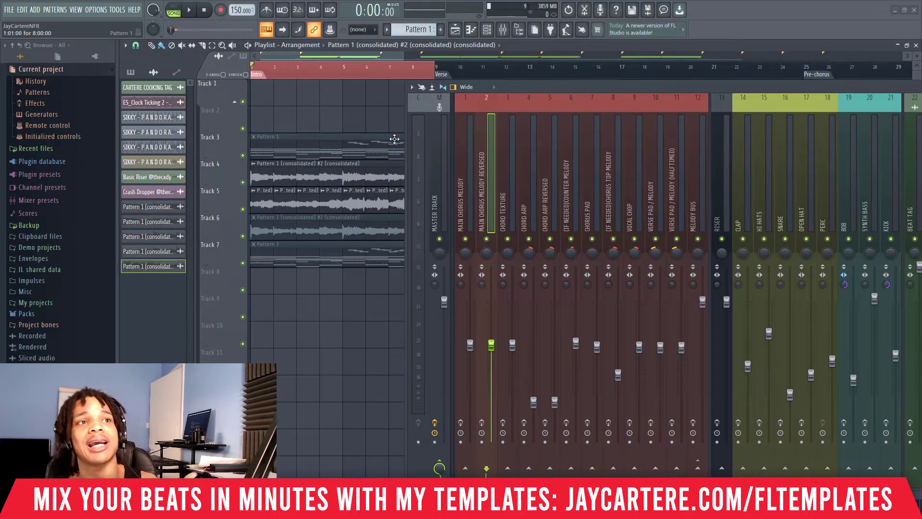
left_click(676, 207)
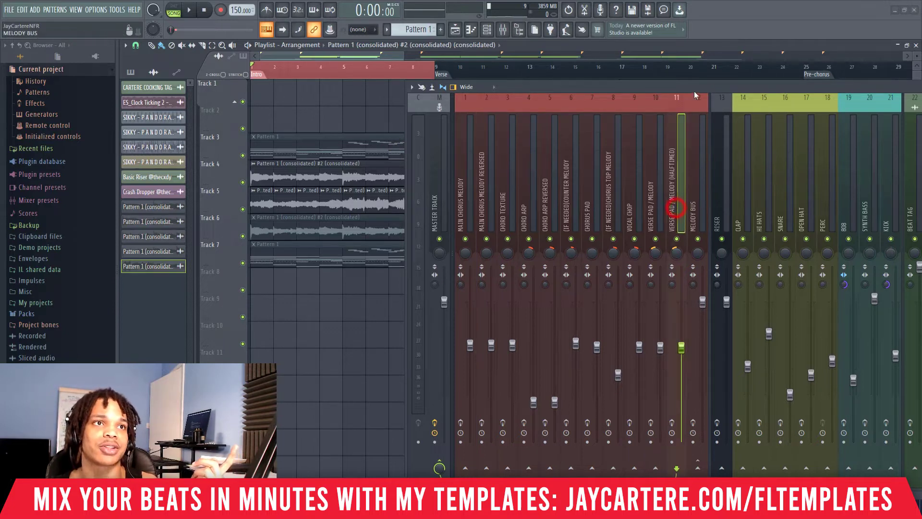
left_click(742, 85)
left_click(650, 213)
left_click_drag(693, 85, 912, 73)
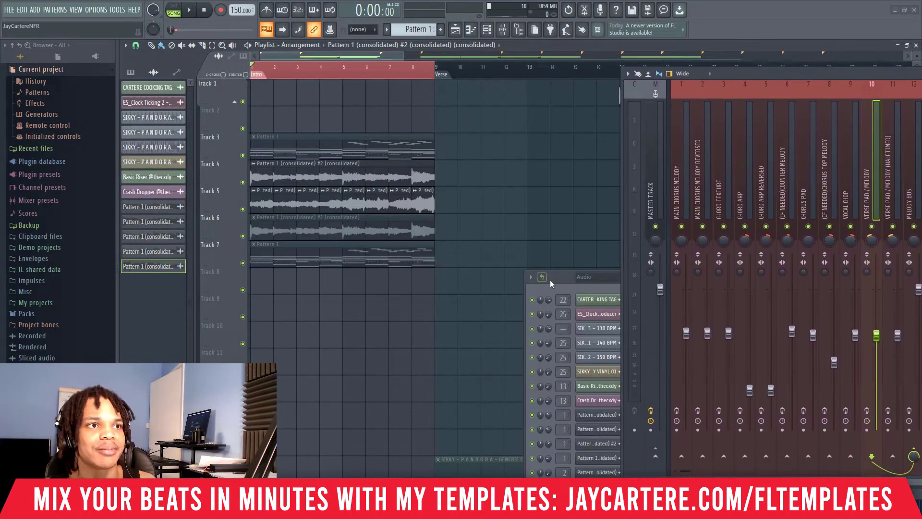
Step: Tuck the channel rack aside, move the Pattern 1 clip from Track 3 to Track 2, and reopen the mixer
left_click_drag(550, 280, 278, 139)
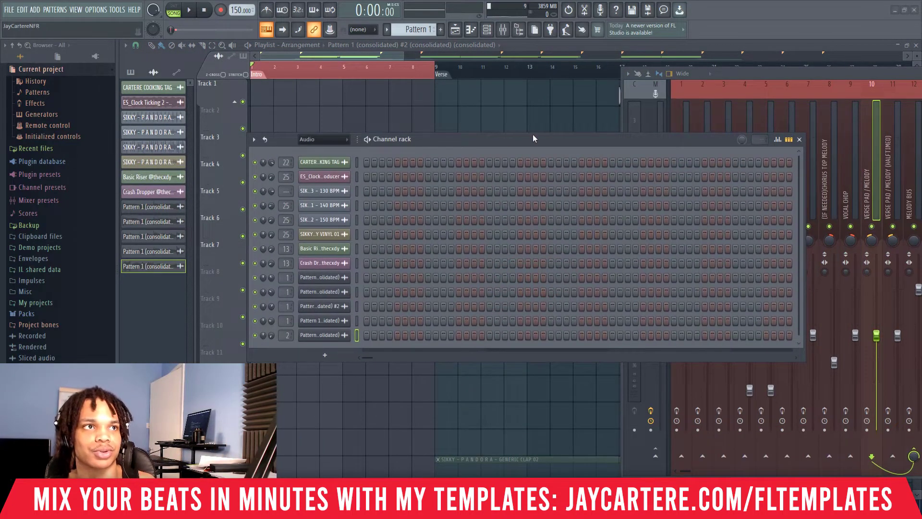
left_click_drag(532, 139, 654, 223)
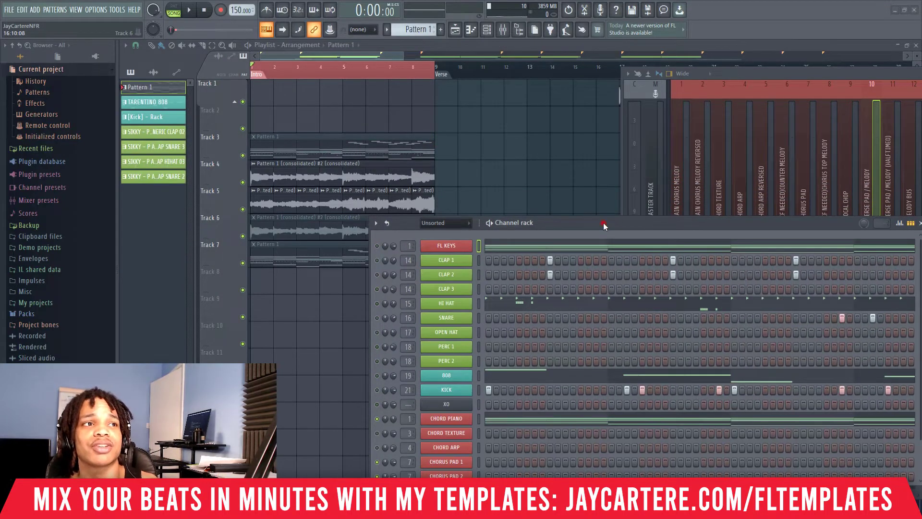
left_click_drag(604, 226, 598, 210)
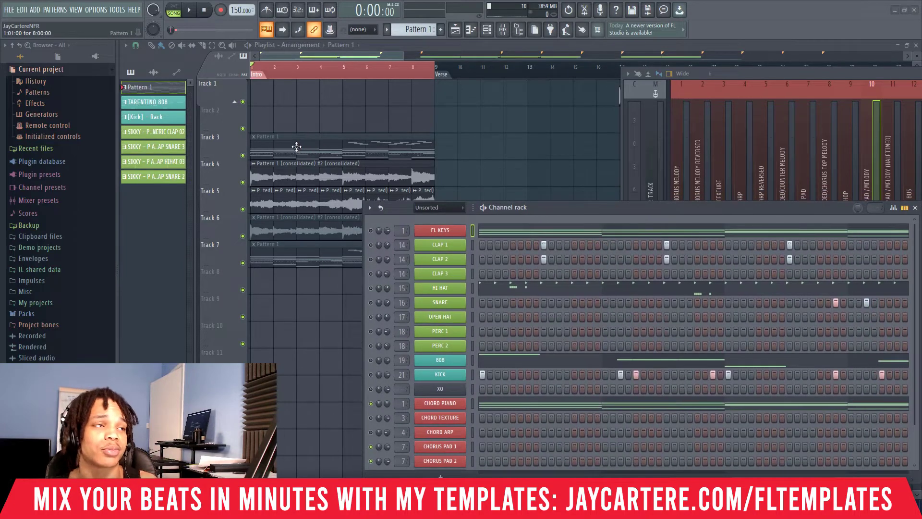
left_click_drag(281, 137, 277, 110)
key("F9")
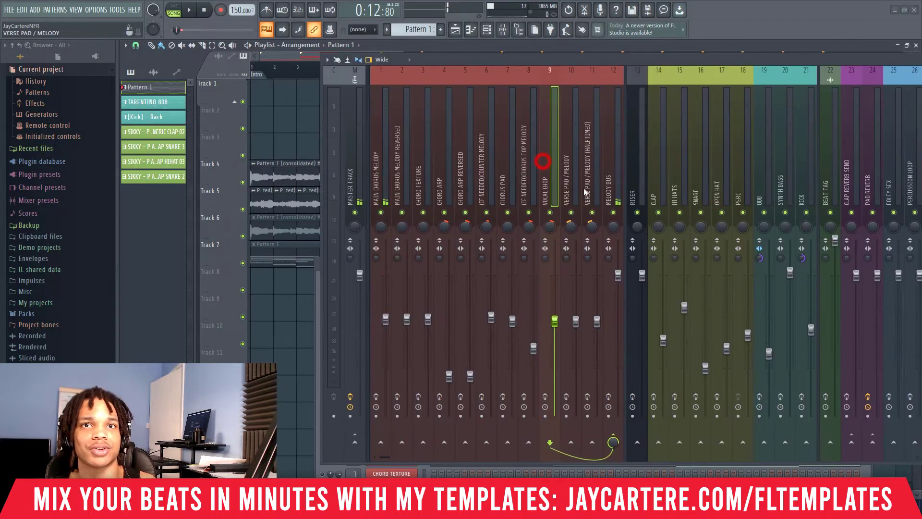
Step: On VOCAL CHOP, bypass Seventh Heaven, enable the second Little AlterBoy, and open its plugin window
left_click_drag(782, 60, 630, 69)
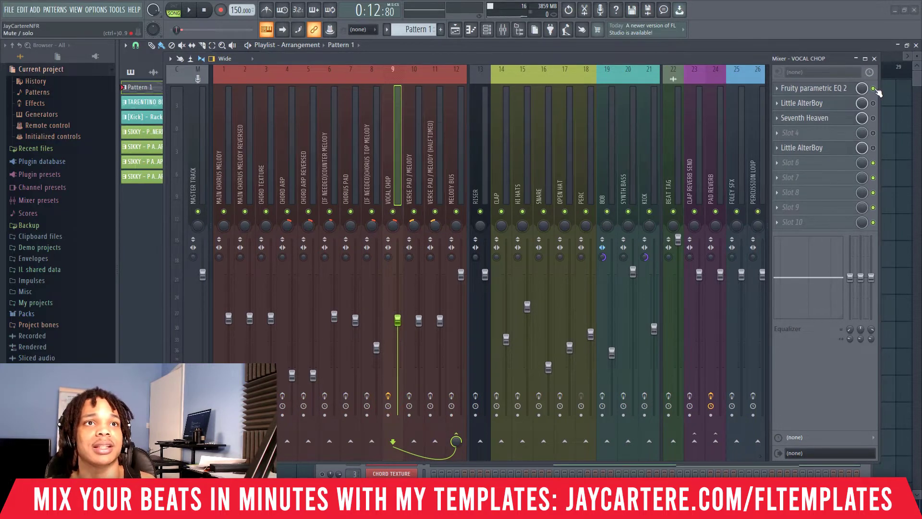
left_click(874, 118)
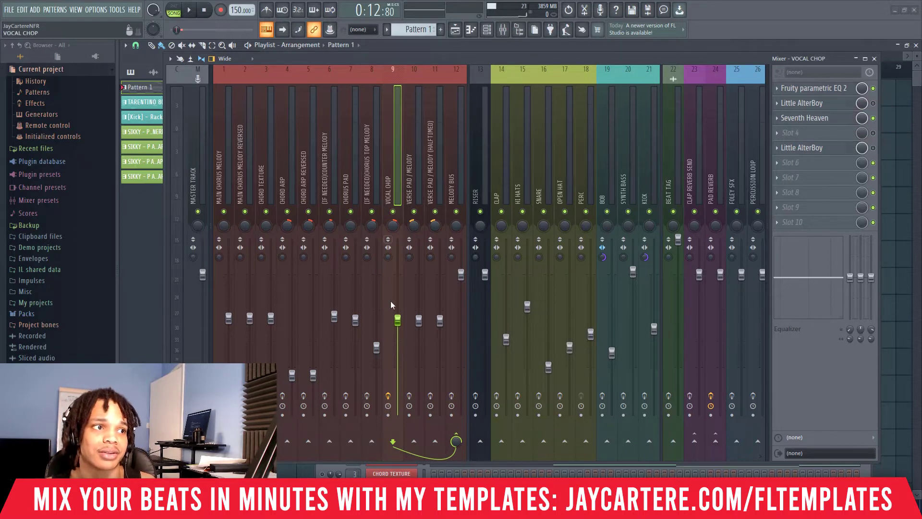
left_click_drag(364, 58, 488, 57)
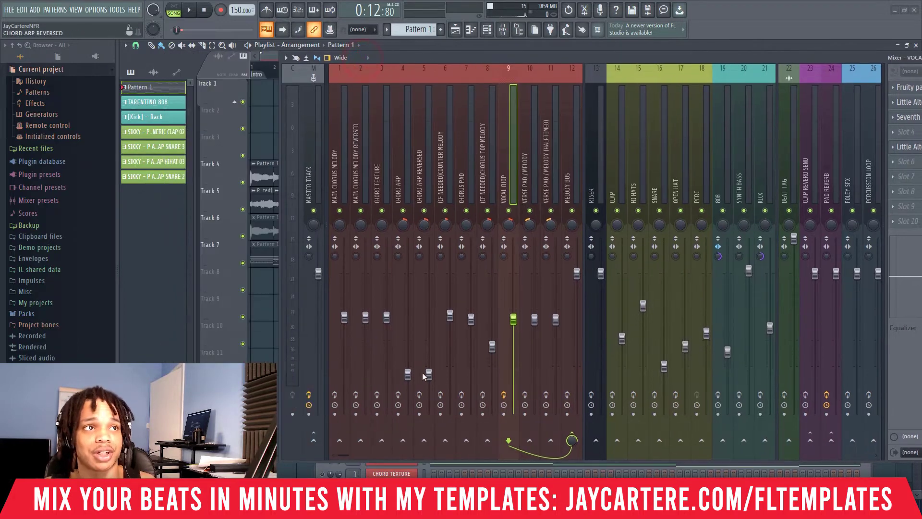
left_click_drag(540, 71, 400, 73)
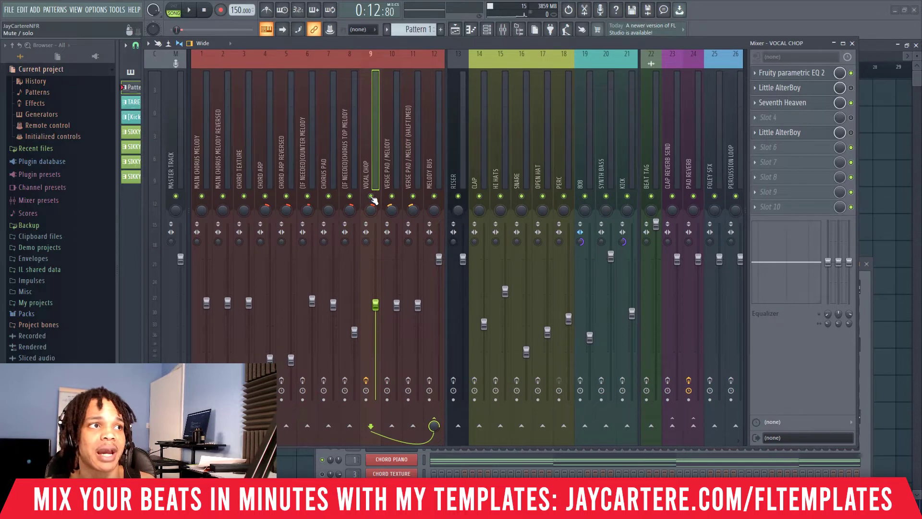
left_click(852, 103)
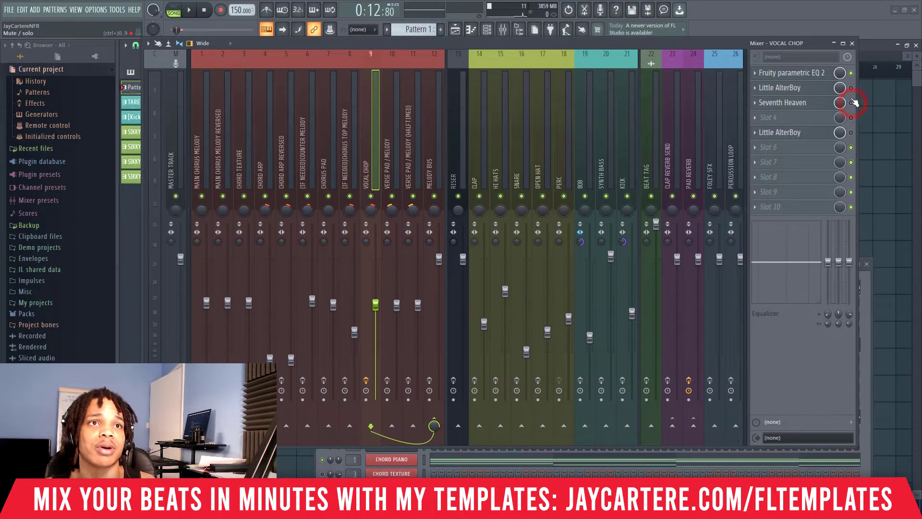
left_click(849, 132)
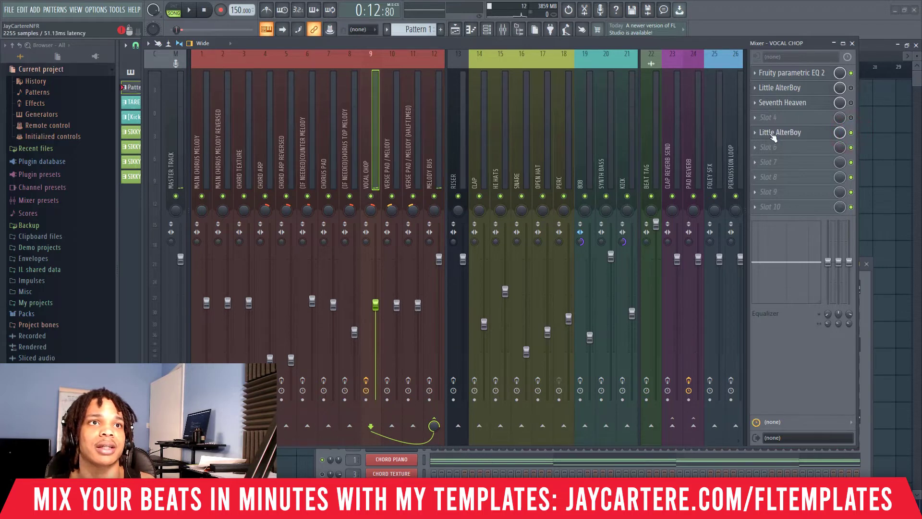
left_click(788, 132)
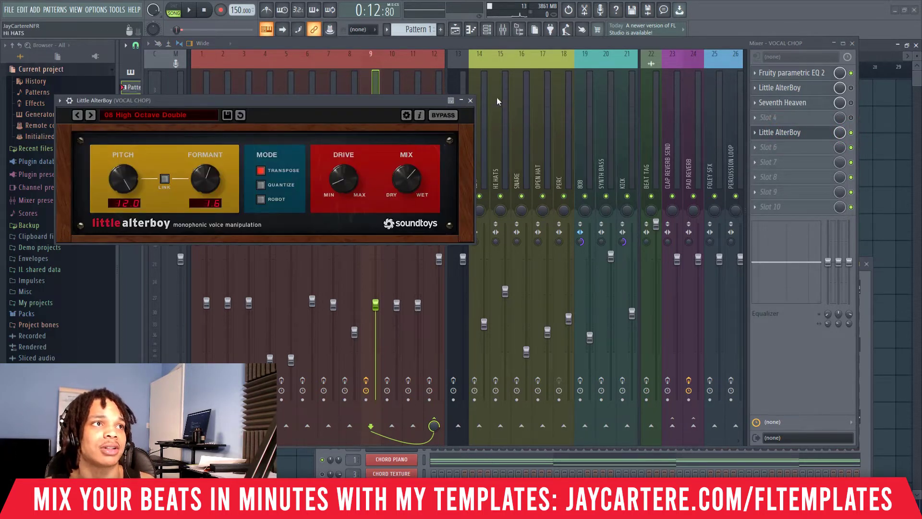
Step: Close the Little AlterBoy window and turn VOCAL CHOP's second Little AlterBoy off again
left_click(470, 100)
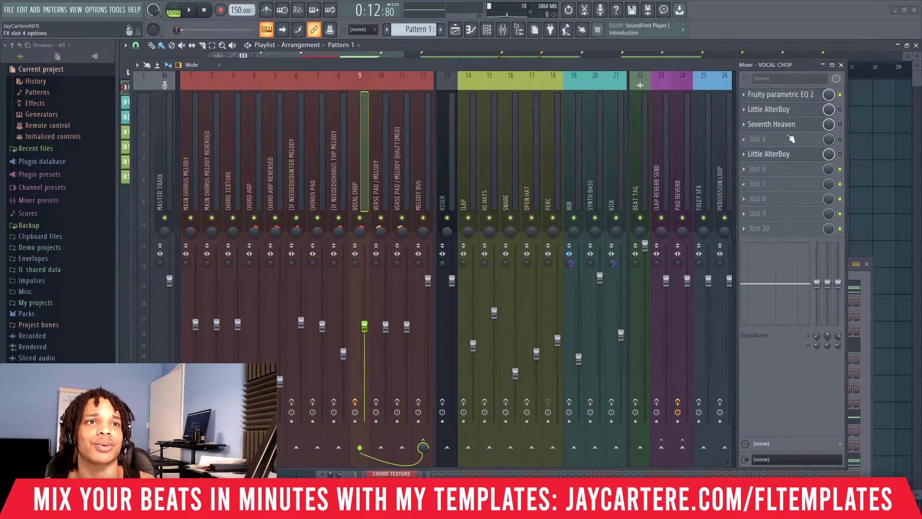
left_click(840, 154)
left_click_drag(577, 67, 627, 62)
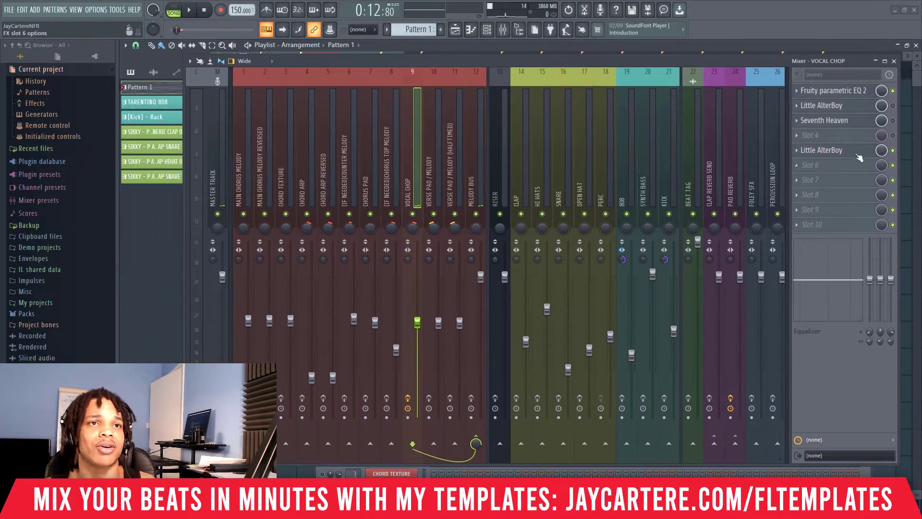
left_click_drag(527, 60, 866, 86)
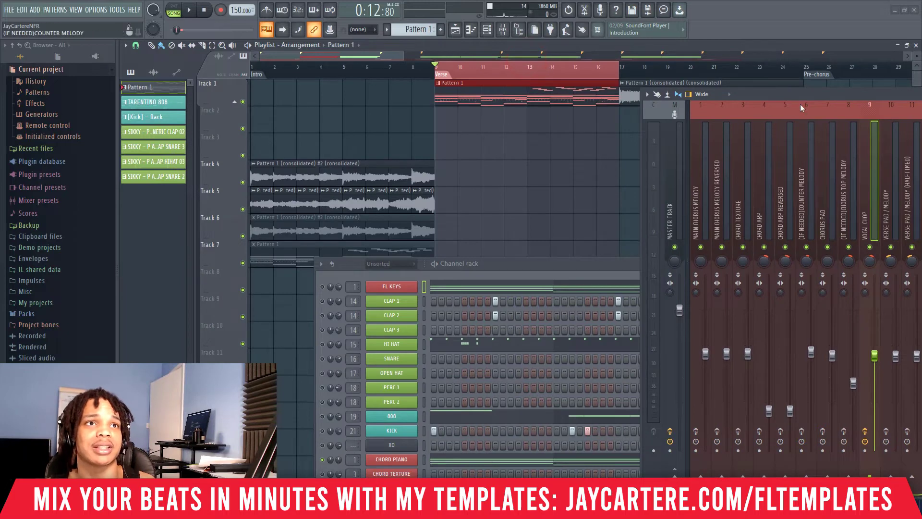
left_click_drag(810, 97, 323, 73)
left_click(863, 160)
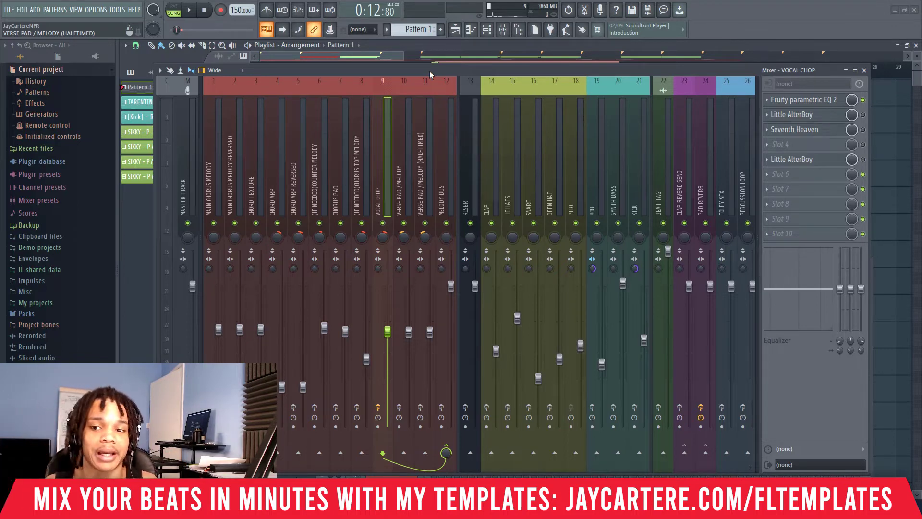
Step: Select the VERSE PAD / MELODY insert in the mixer
left_click(401, 193)
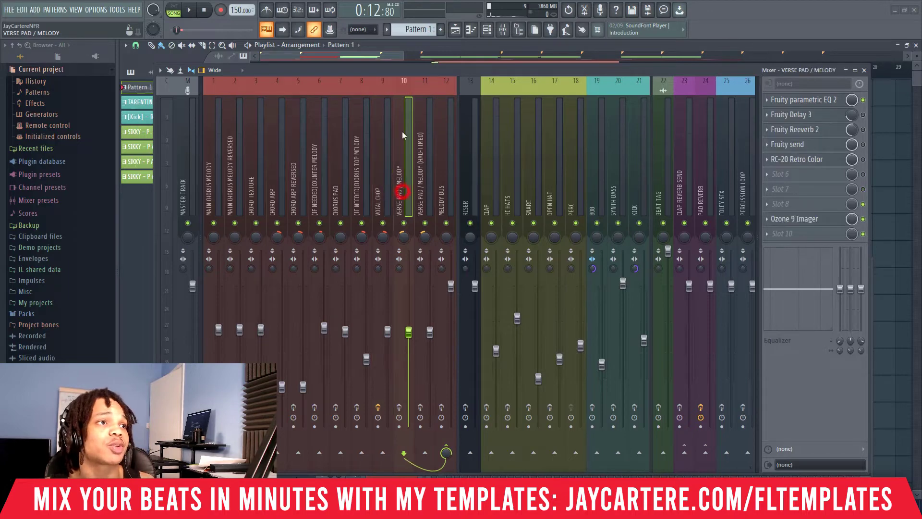
left_click_drag(390, 72, 396, 43)
left_click(359, 377)
left_click(356, 378)
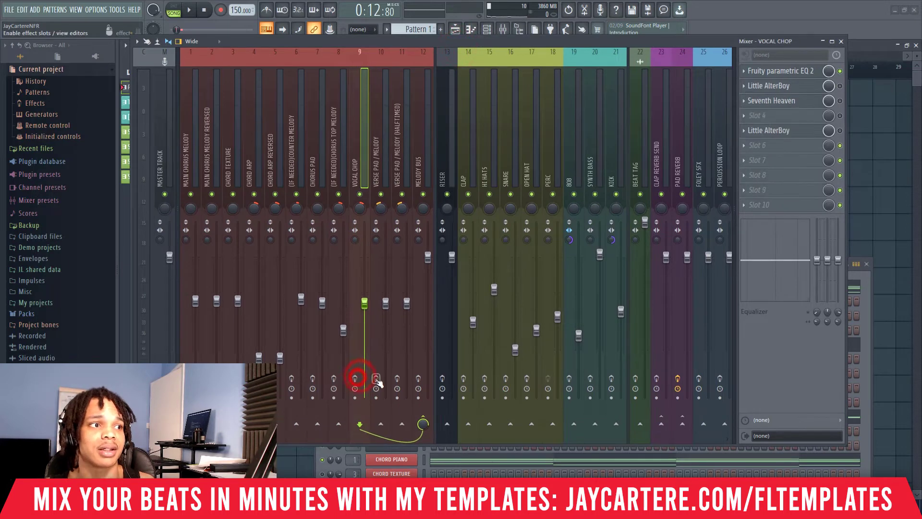
left_click(376, 378)
left_click(382, 161)
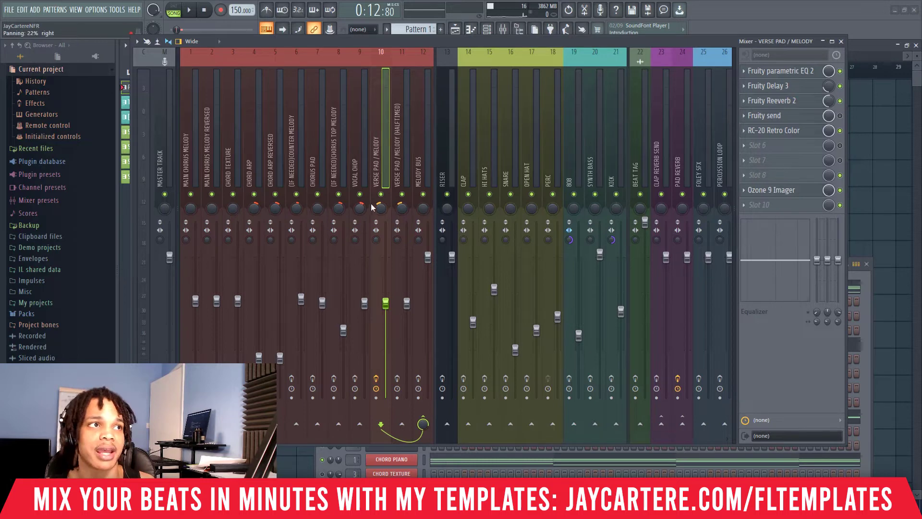
Step: Bypass its RC-20, Fruity Delay 3, Fruity Reeverb 2 and Ozone 9 Imager effects, then close the mixer
left_click(840, 130)
left_click(840, 101)
left_click(840, 86)
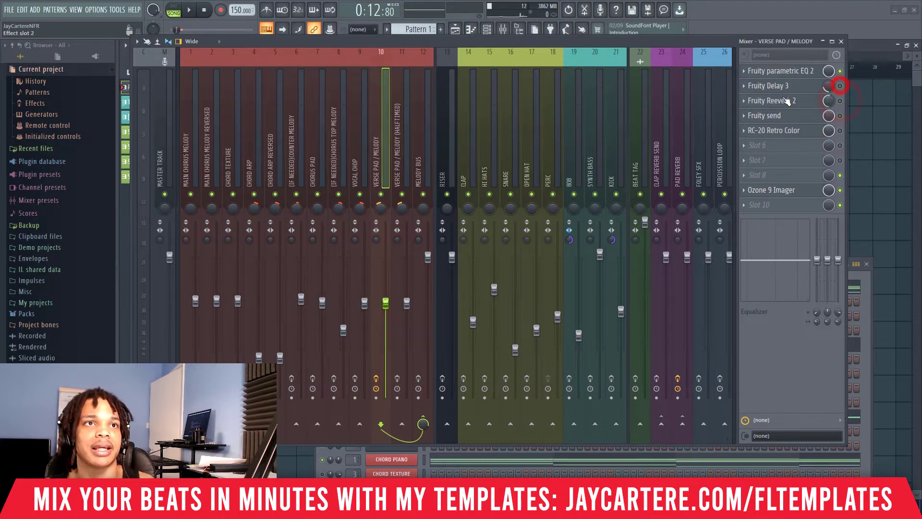
left_click(840, 190)
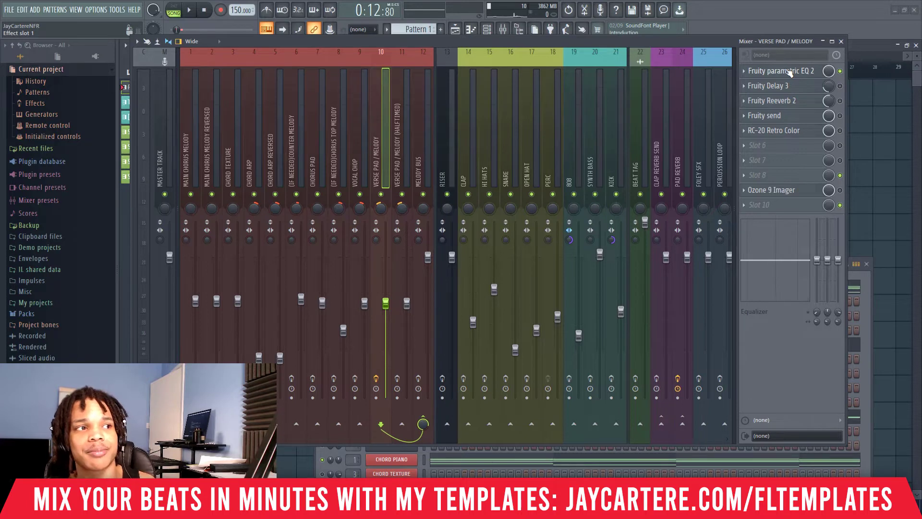
key("F9")
left_click(573, 42)
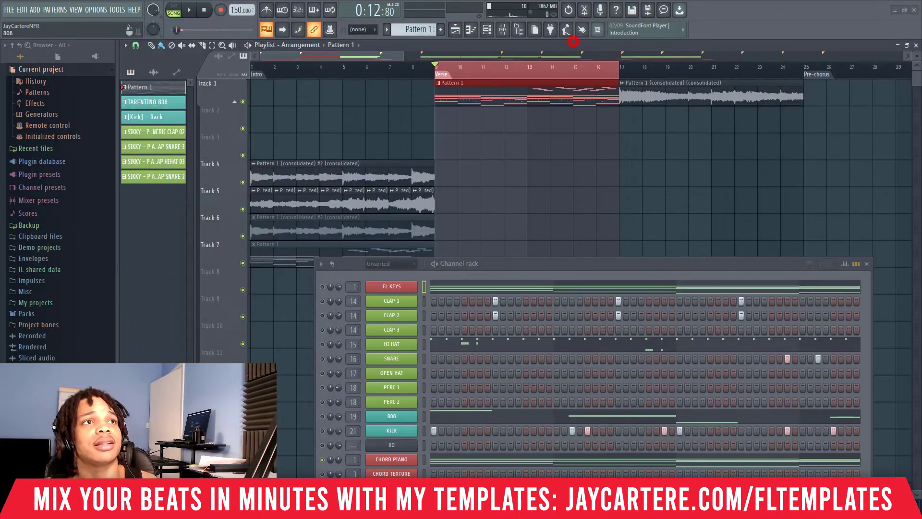
Step: Close the Channel rack and zoom the playlist out to show the later bars
left_click(612, 267)
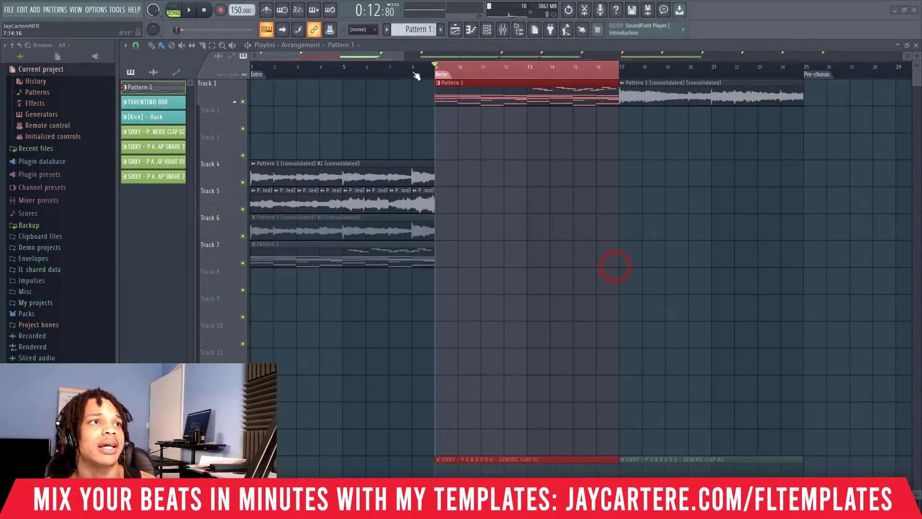
left_click_drag(399, 57, 907, 64)
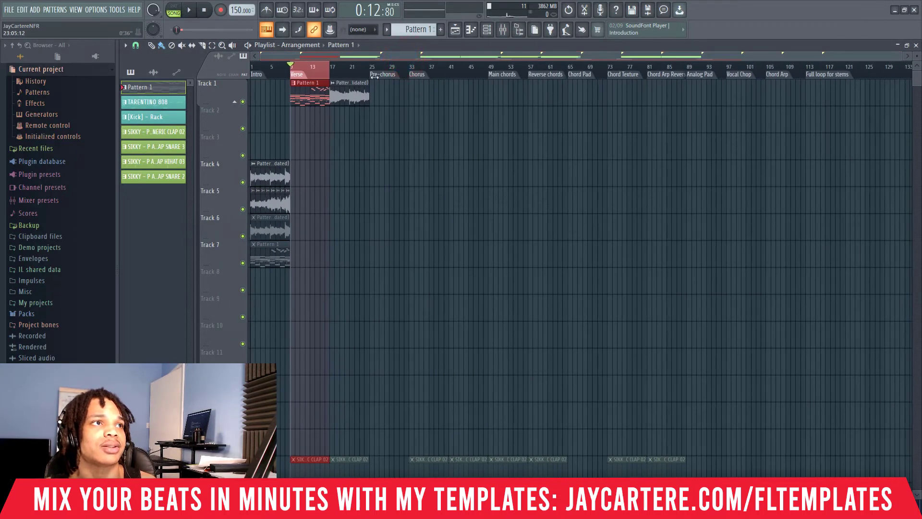
left_click(442, 56)
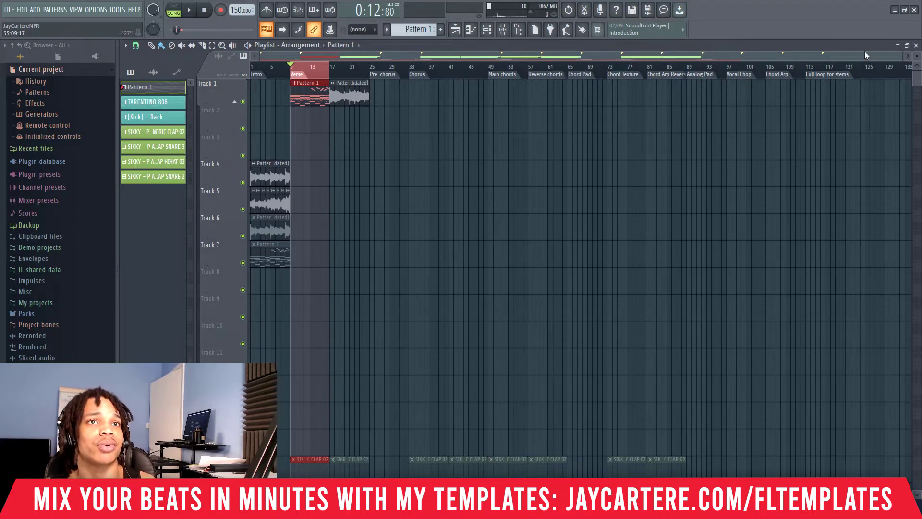
left_click_drag(903, 57, 904, 57)
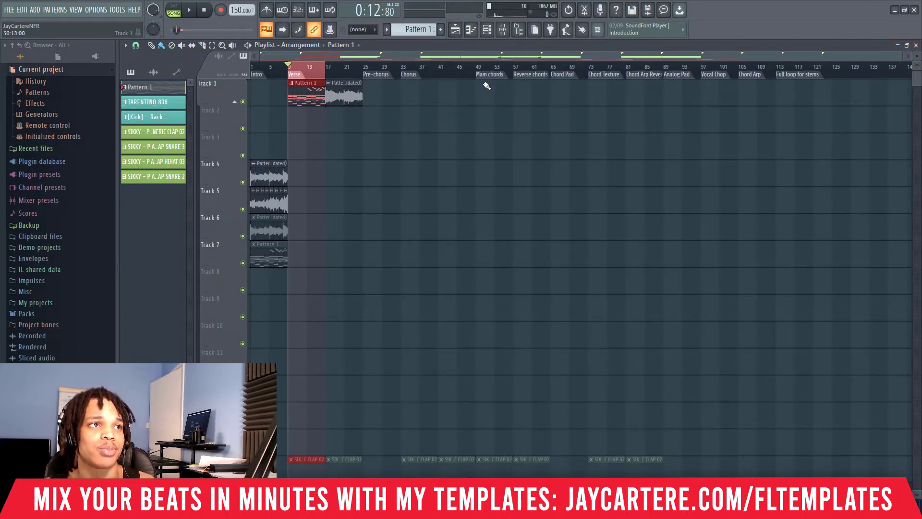
Step: Move the Track 4 audio clip to bar 49 and select Track 5's opening clips
left_click_drag(259, 169, 484, 169)
left_click_drag(314, 214, 260, 205)
left_click_drag(320, 197, 519, 197)
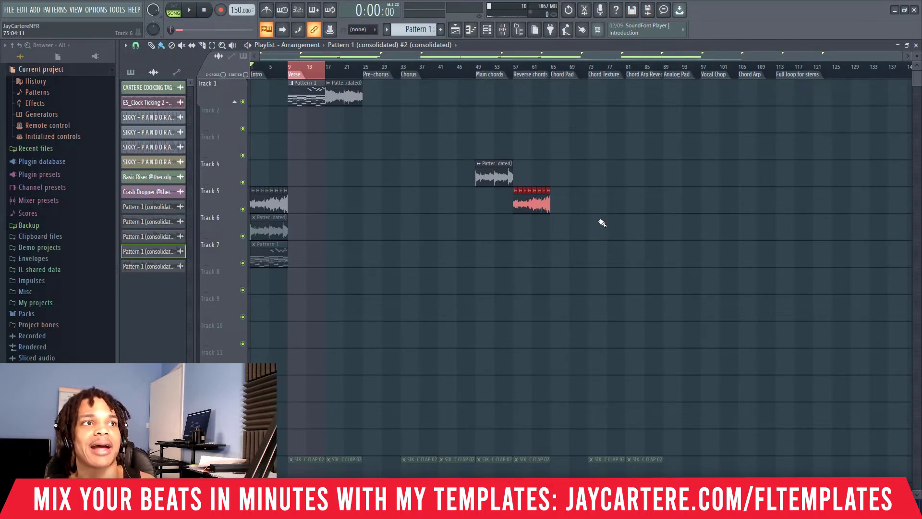
Step: Copy a Track 5 clip into Reverse chords, place the consolidated clip at bar 113, then select bars 1–49
left_click_drag(596, 219, 475, 173)
left_click(782, 94)
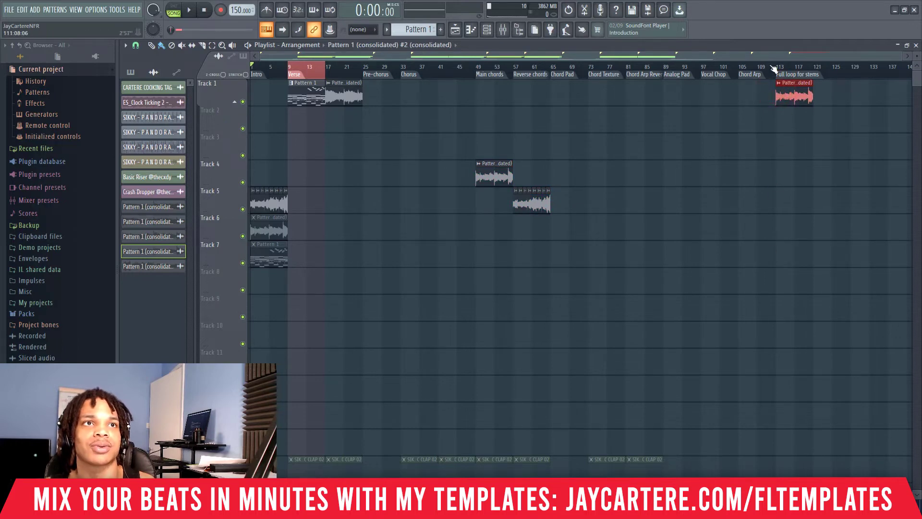
left_click_drag(779, 65, 827, 72)
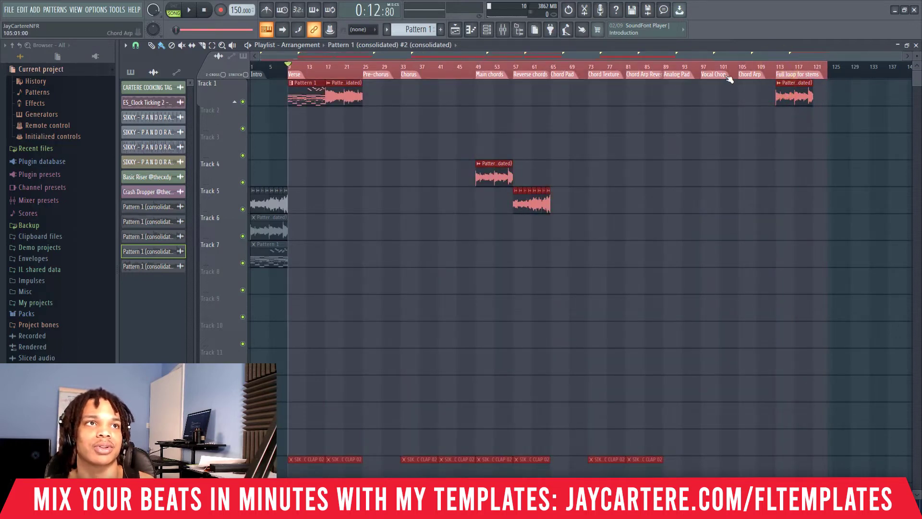
left_click(477, 66)
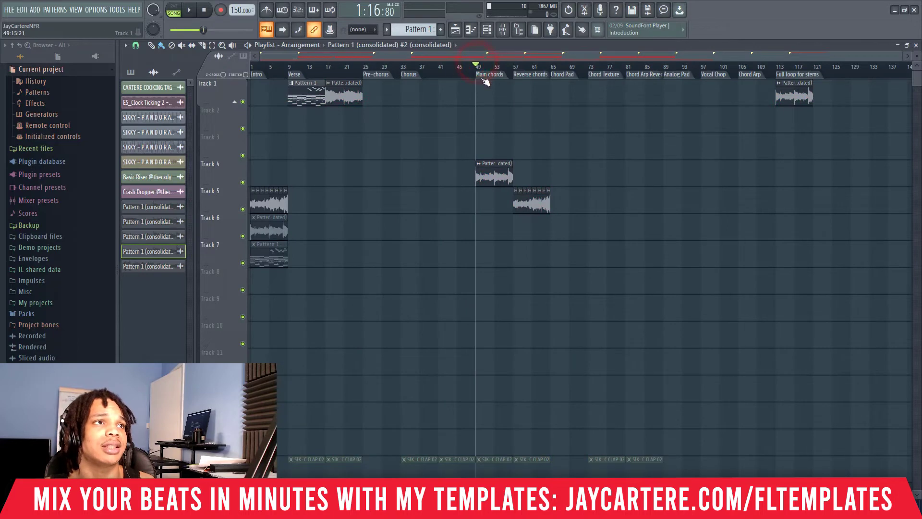
left_click_drag(478, 71, 251, 67)
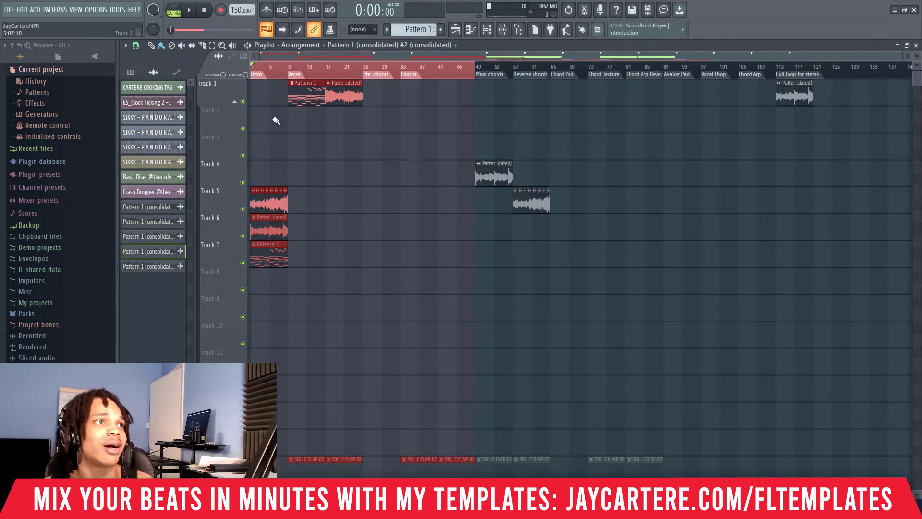
Step: Deselect all clips, slice along the section markers, and start playback from Chord Pad at bar 65
left_click(295, 137)
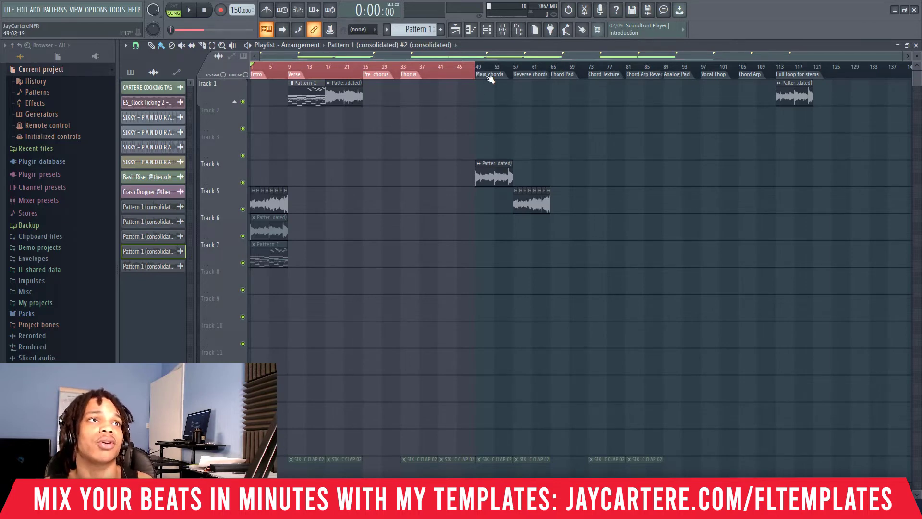
left_click_drag(478, 98, 495, 111)
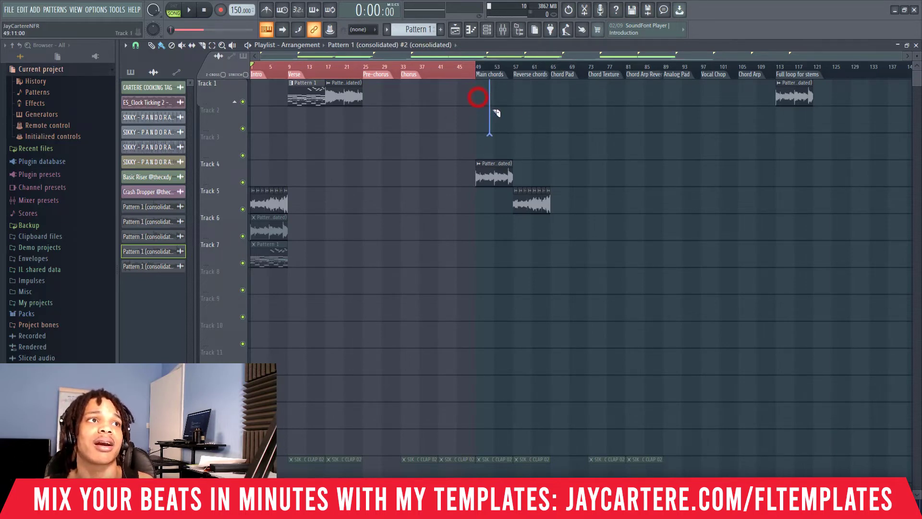
left_click(518, 91)
left_click_drag(554, 84, 628, 92)
left_click(627, 91)
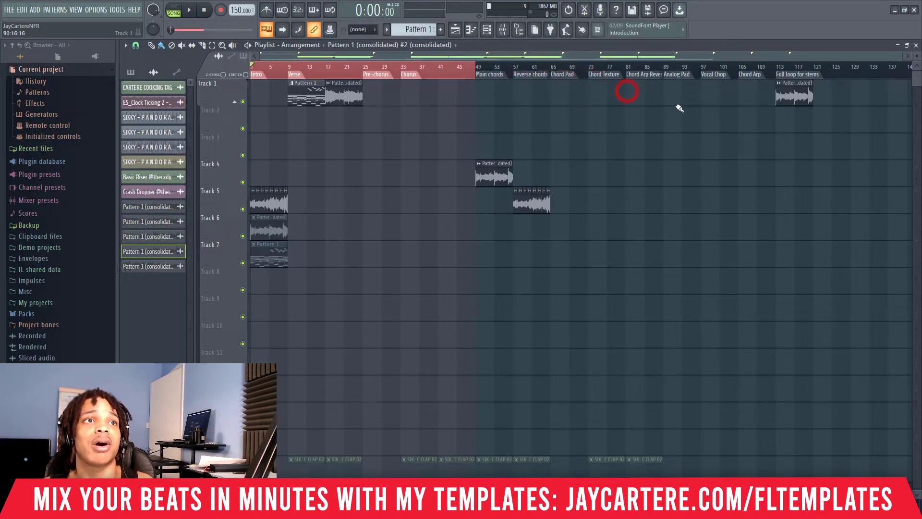
left_click(664, 92)
left_click(700, 92)
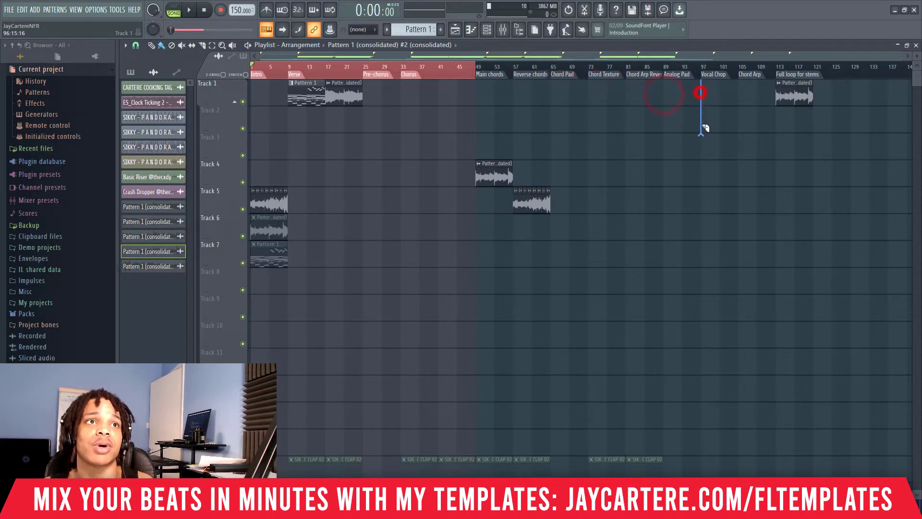
left_click(740, 95)
left_click(560, 74)
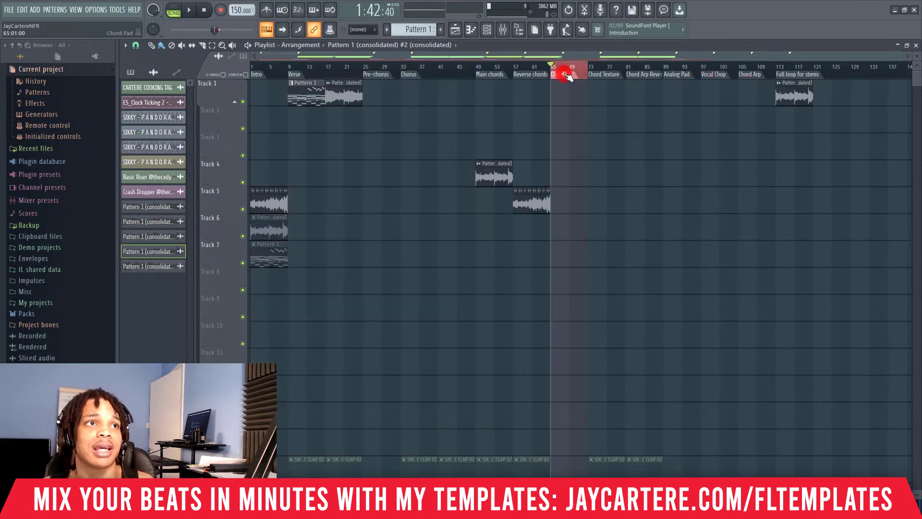
right_click(561, 74)
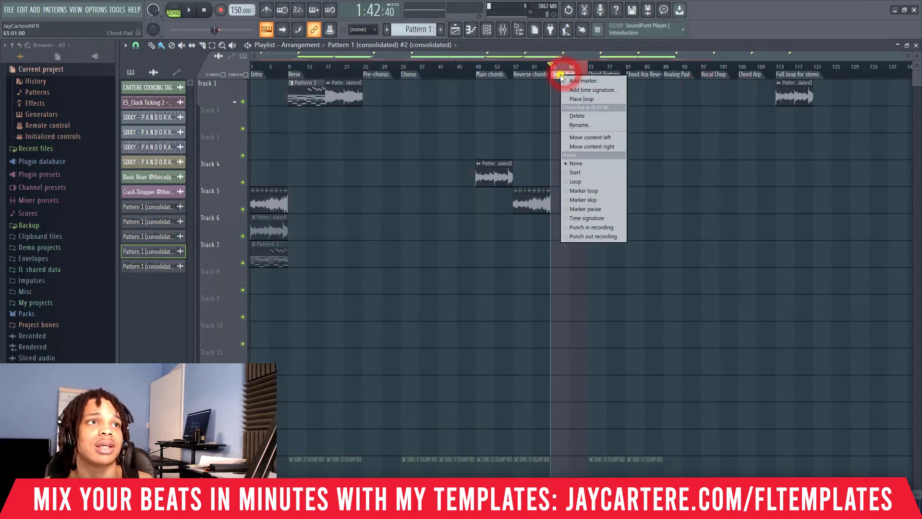
left_click(580, 125)
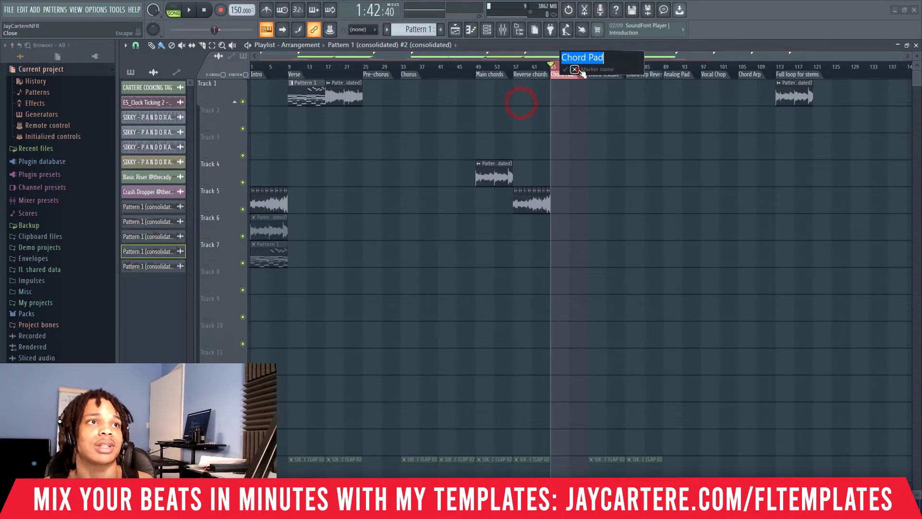
key("Return")
right_click(529, 75)
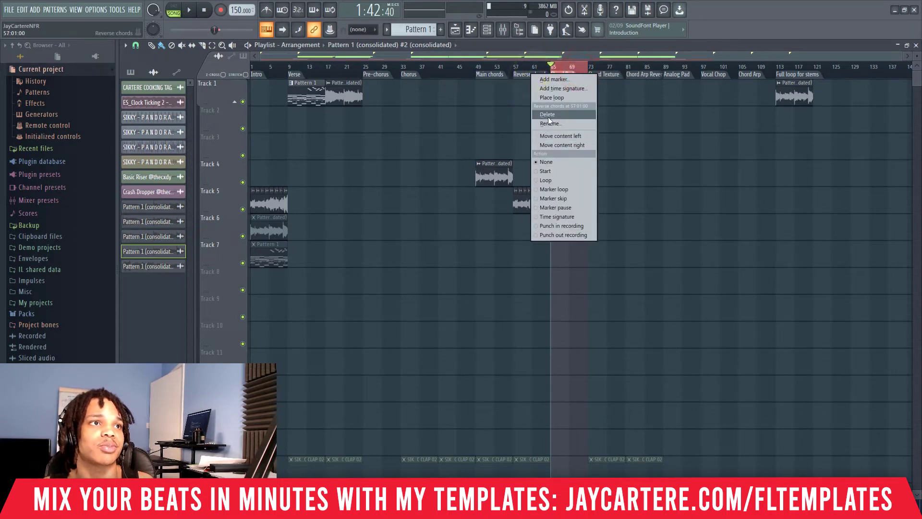
left_click(464, 119)
right_click(489, 113)
left_click_drag(489, 113, 489, 114)
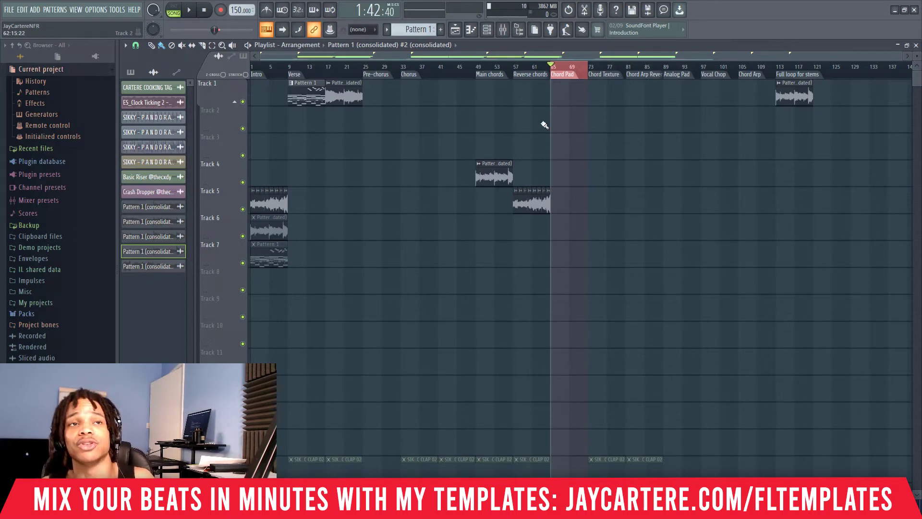
key("ctrl+a")
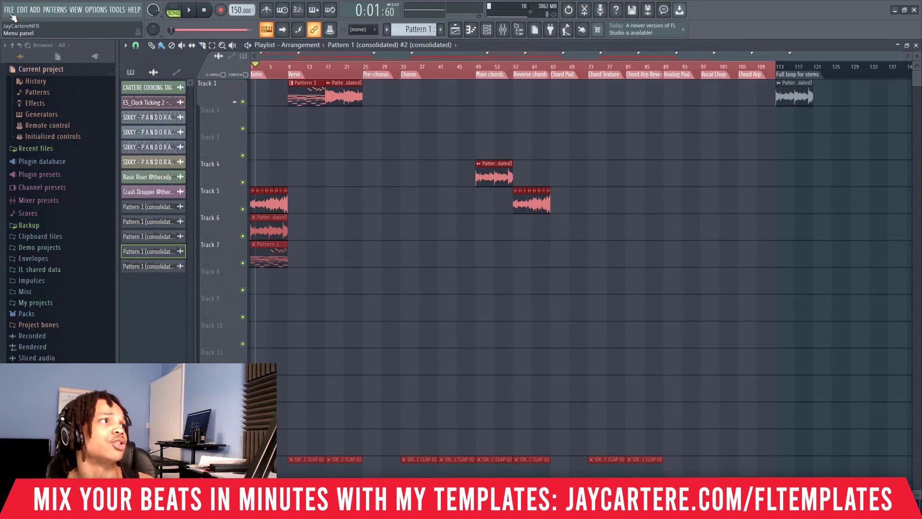
Step: Open the recent FEB 16 - LOOP TEMPLATE.flp project
left_click(8, 13)
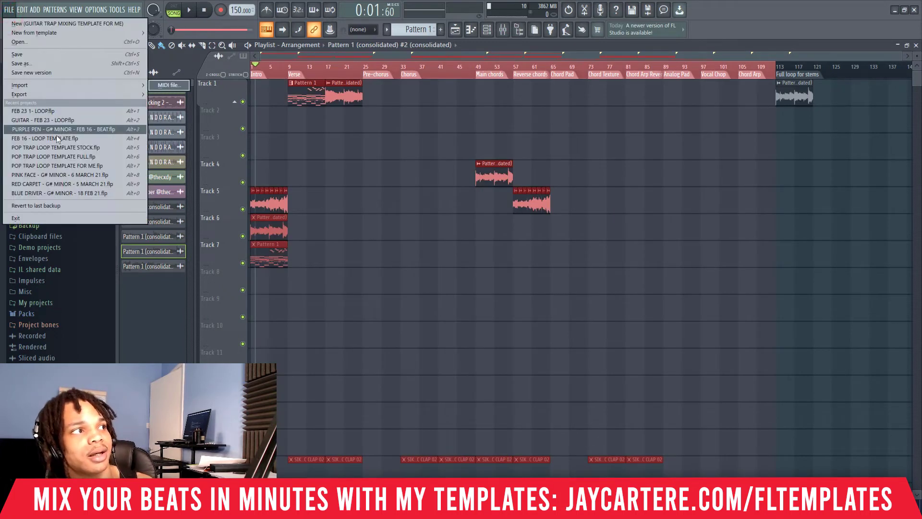
left_click(57, 156)
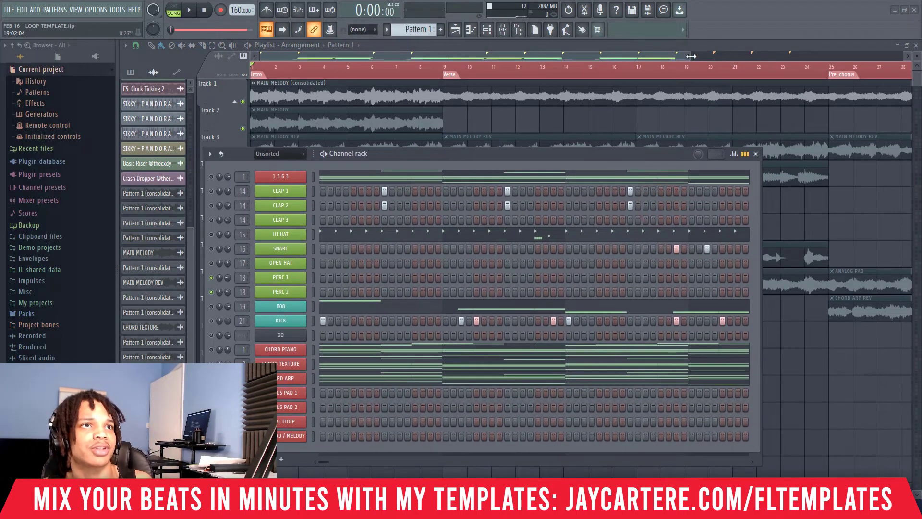
mouse_move(694, 56)
left_mouse_down()
mouse_move(408, 56)
mouse_move(714, 57)
mouse_move(714, 72)
mouse_move(722, 56)
mouse_move(640, 62)
mouse_move(726, 59)
mouse_move(692, 58)
left_mouse_up()
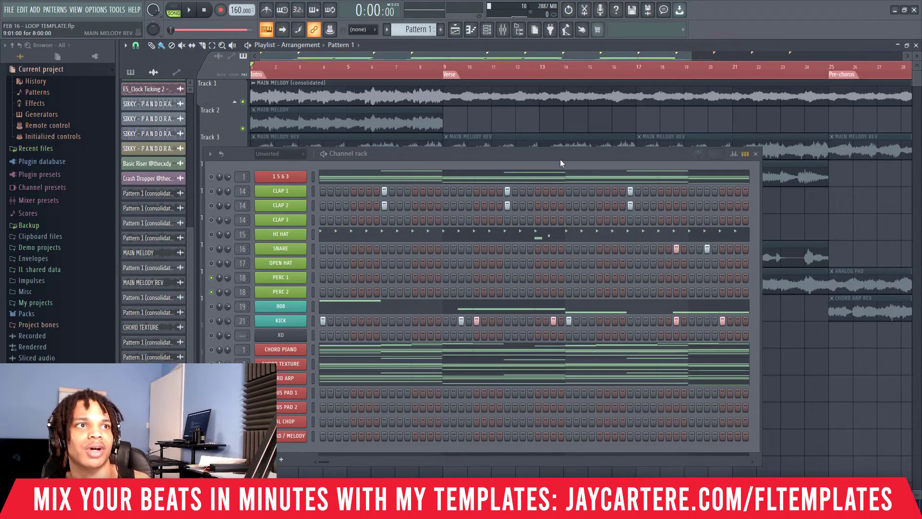
left_click_drag(566, 158, 644, 177)
left_click_drag(692, 56, 741, 56)
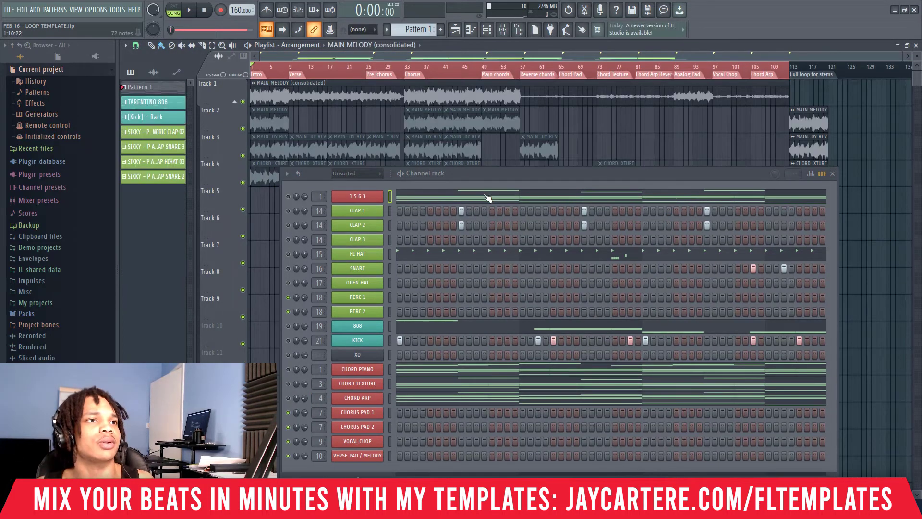
Step: Move and close the Channel rack, select the clips on Tracks 2–9, and show the Mixer
left_click_drag(528, 172, 578, 311)
key("F6")
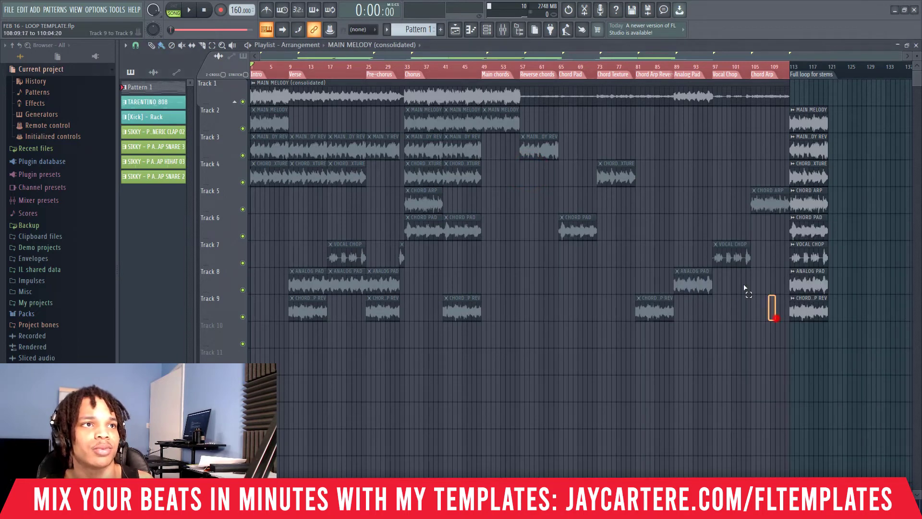
left_click_drag(776, 321, 255, 106)
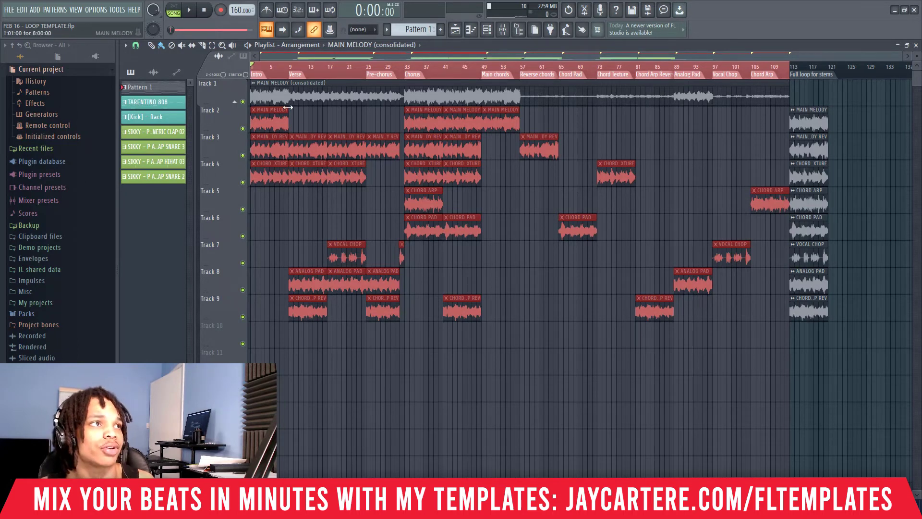
key("F9")
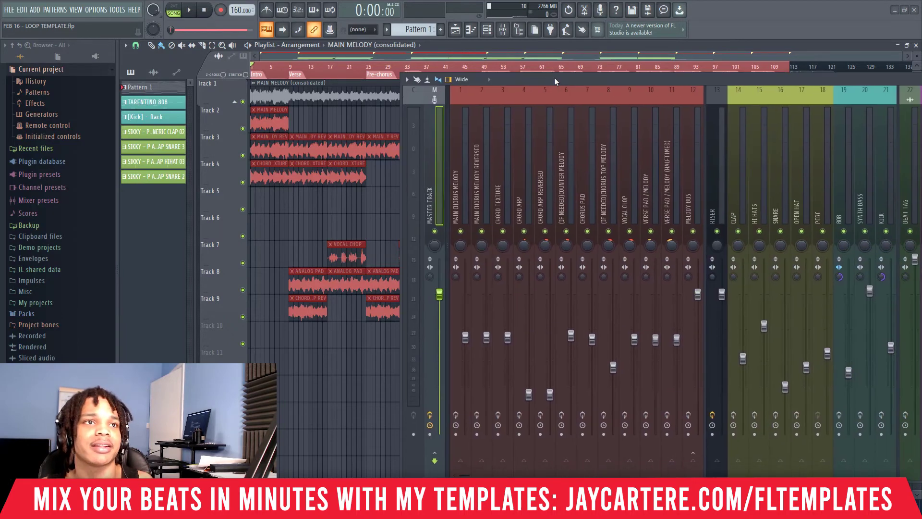
Step: Select the MELODY BUS insert, clear the clip selection, and move the mixer aside
left_click(513, 190)
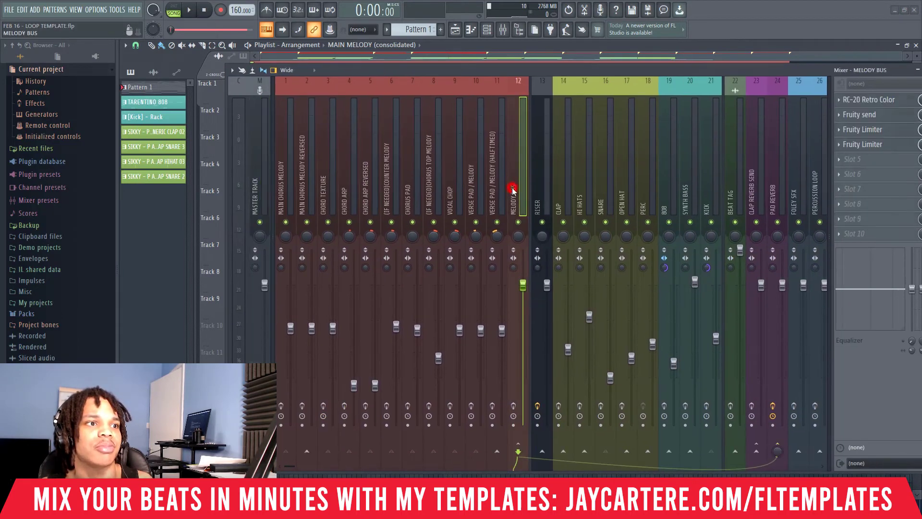
left_click(514, 406)
left_click_drag(558, 67, 455, 64)
key("F9")
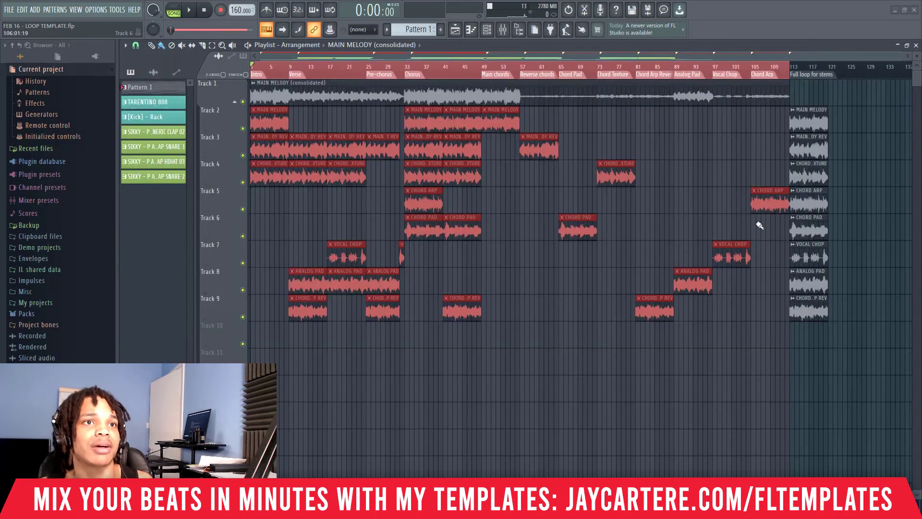
left_click_drag(770, 316, 275, 124)
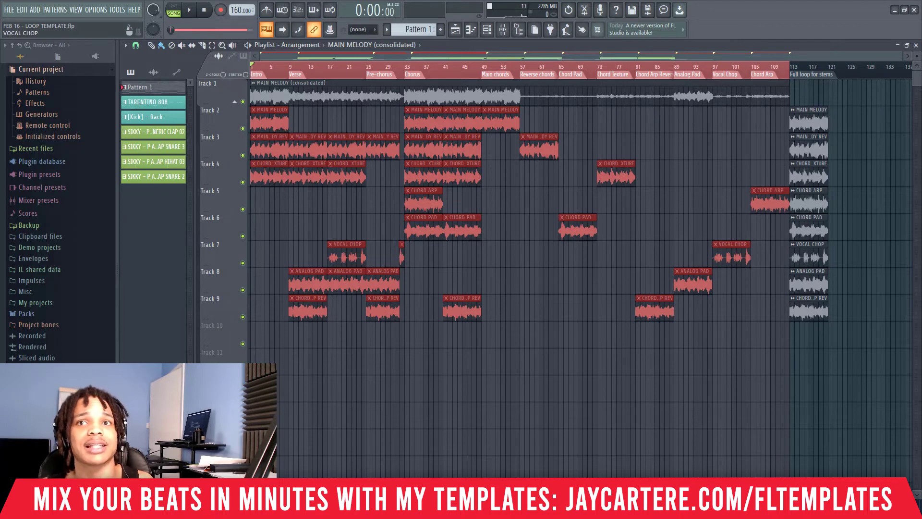
key("F9")
left_click(801, 445)
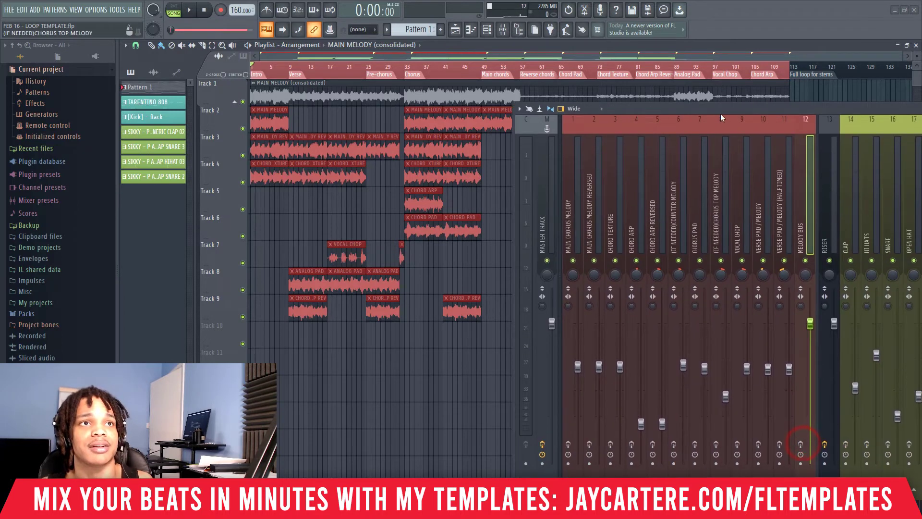
left_click_drag(720, 113, 921, 148)
Step: Open the MAIN MELODY (consolidated) clip settings on Track 1 and audition the arrangement
left_click(562, 98)
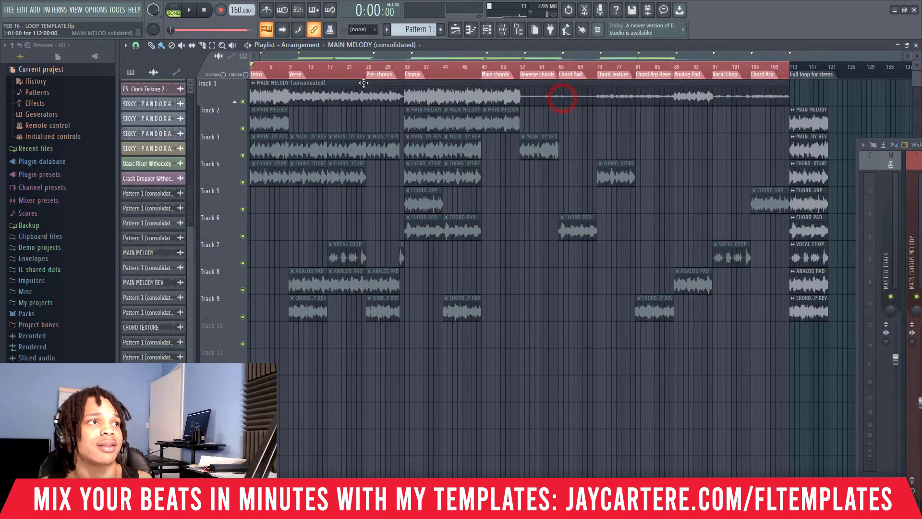
double_click(664, 94)
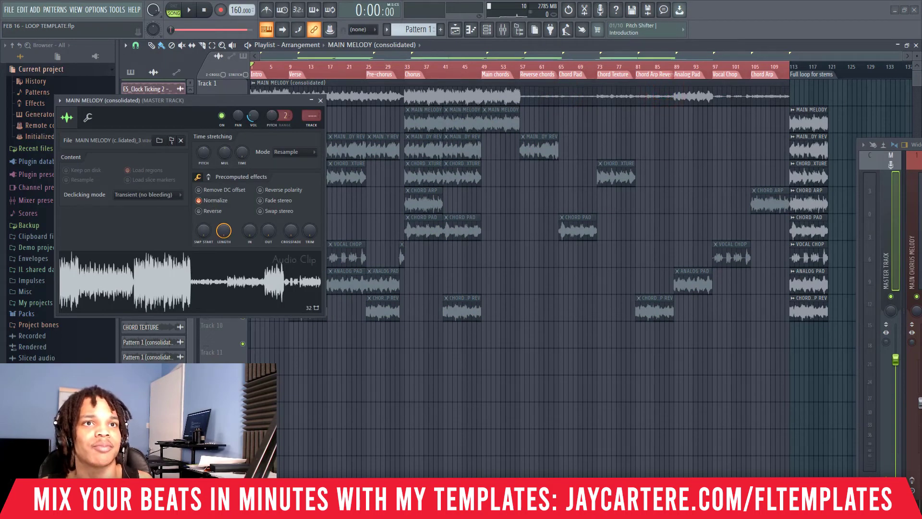
left_click_drag(921, 145, 474, 82)
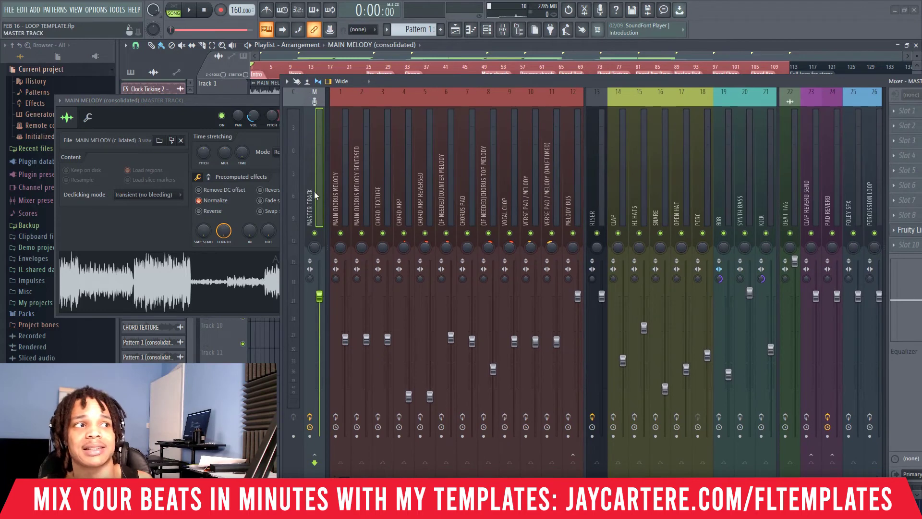
key("space")
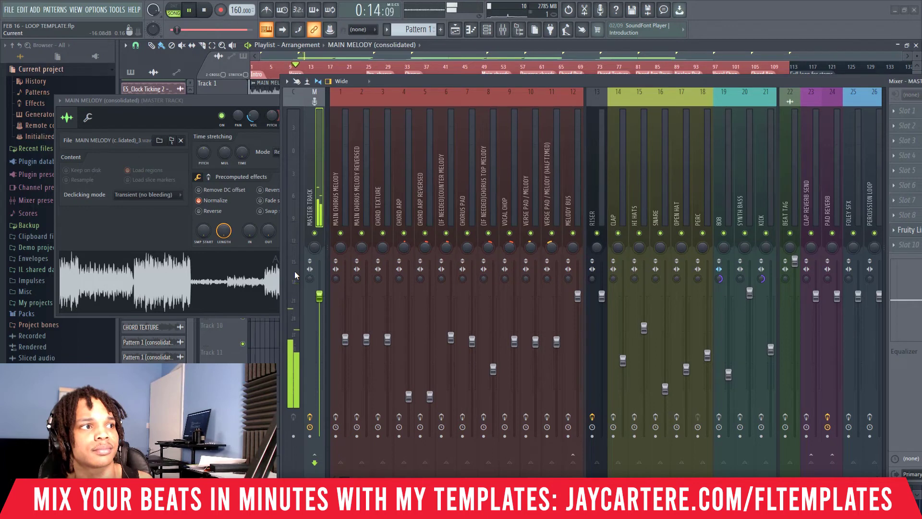
key("space")
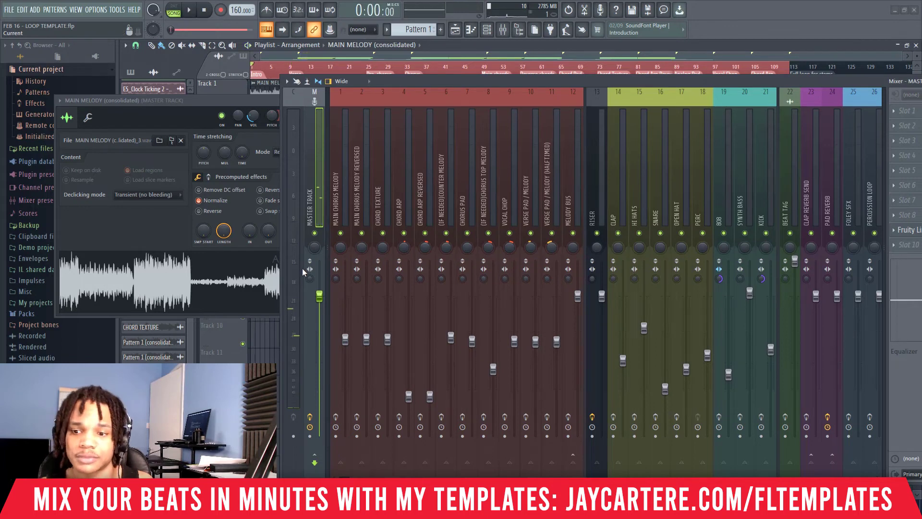
Step: Disarm disk recording on the Pad Reverb (24) and Riser (13) inserts
left_click_drag(461, 78, 407, 47)
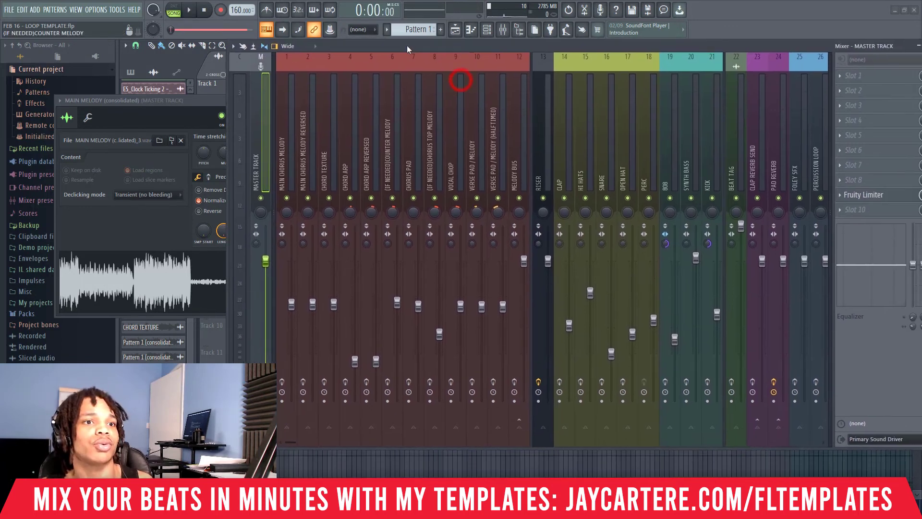
left_click(773, 387)
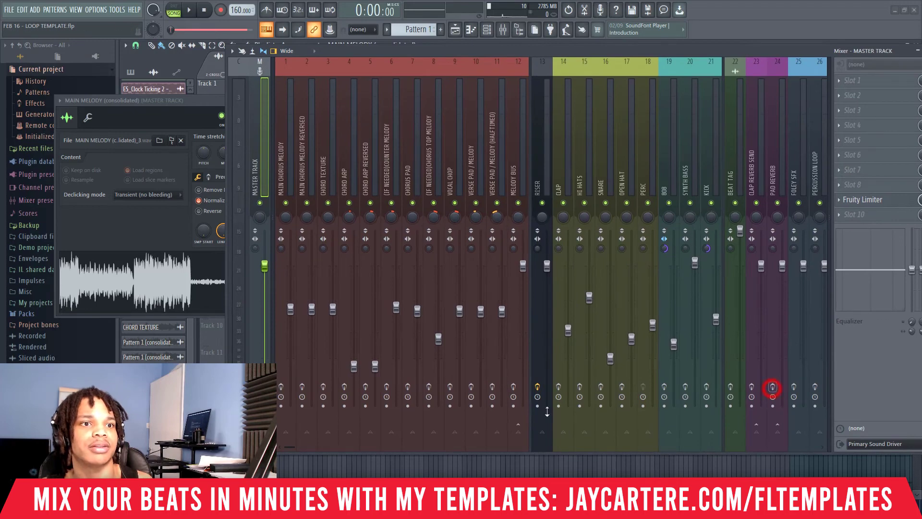
mouse_move(289, 447)
left_mouse_down()
mouse_move(310, 447)
mouse_move(287, 447)
left_mouse_up()
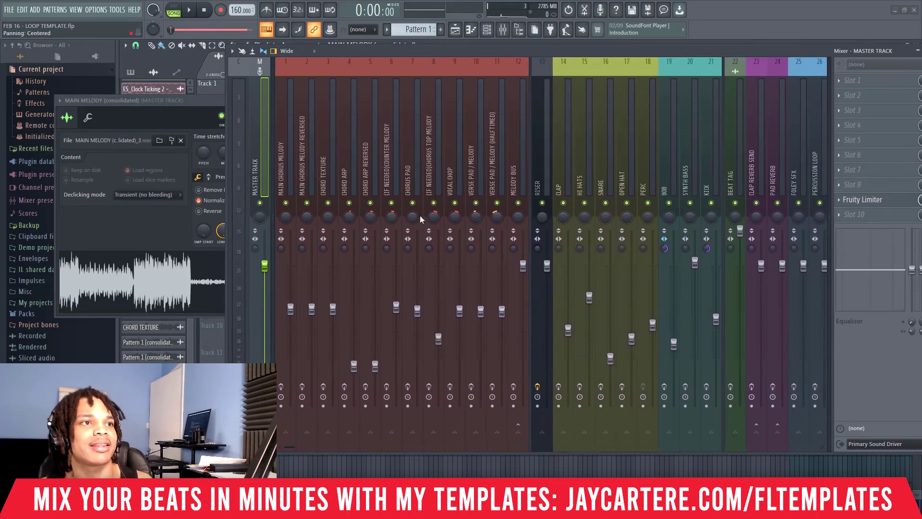
left_click(537, 386)
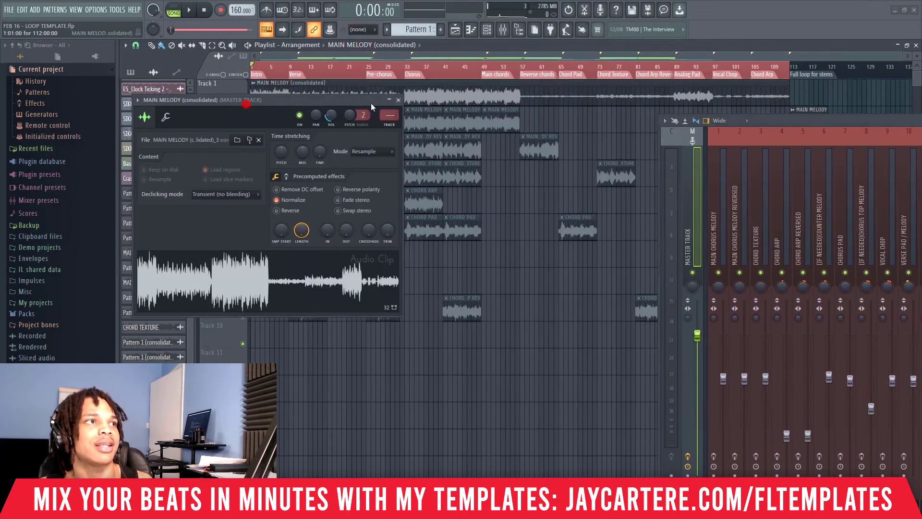
Step: Bring up the Export Wave file save dialog, then cancel it without saving
left_click(12, 11)
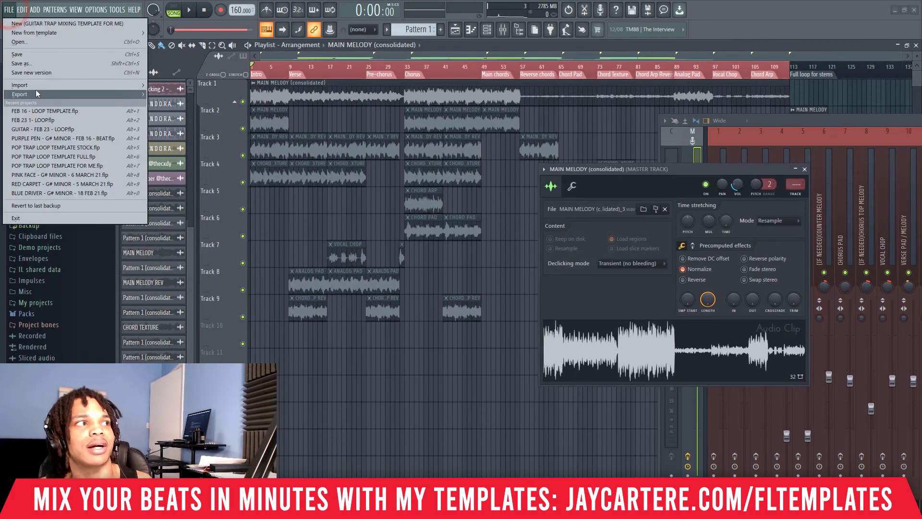
mouse_move(39, 91)
left_click(181, 103)
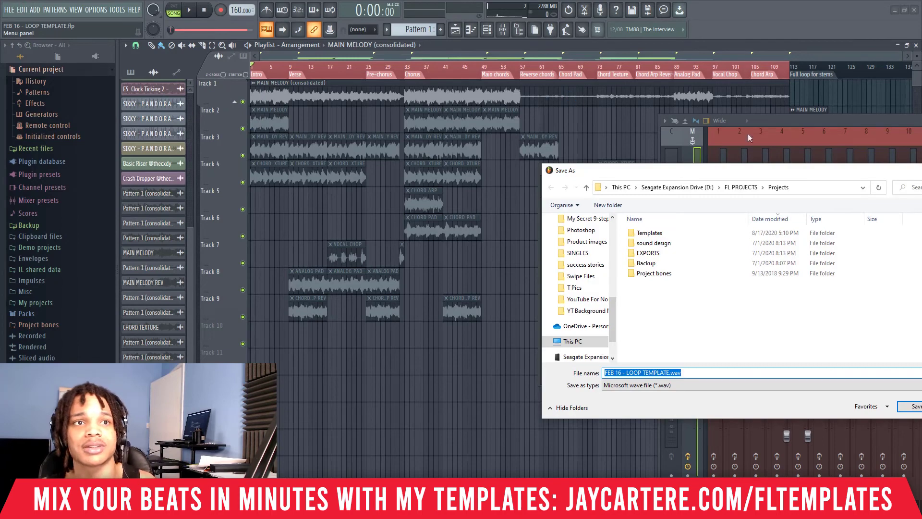
left_click_drag(758, 177, 469, 127)
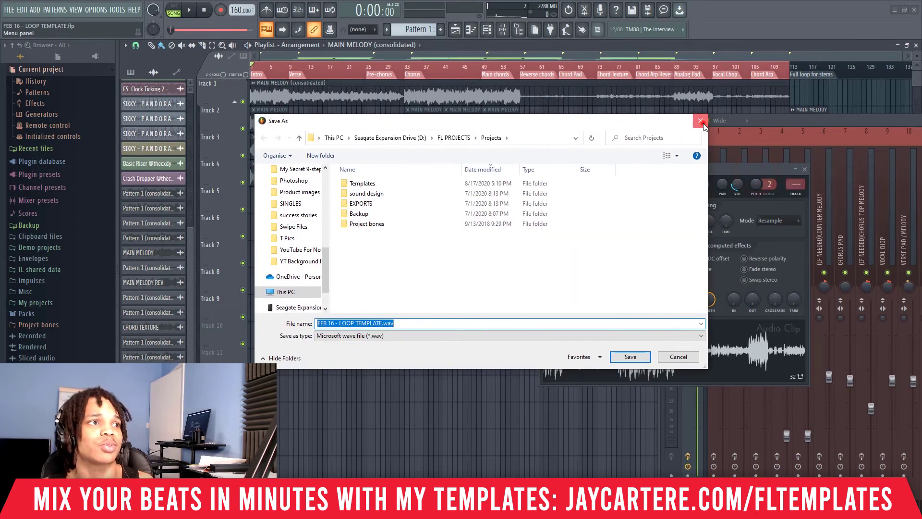
left_click(701, 121)
Step: Close the MAIN MELODY (consolidated) clip settings window
left_click_drag(732, 168, 595, 153)
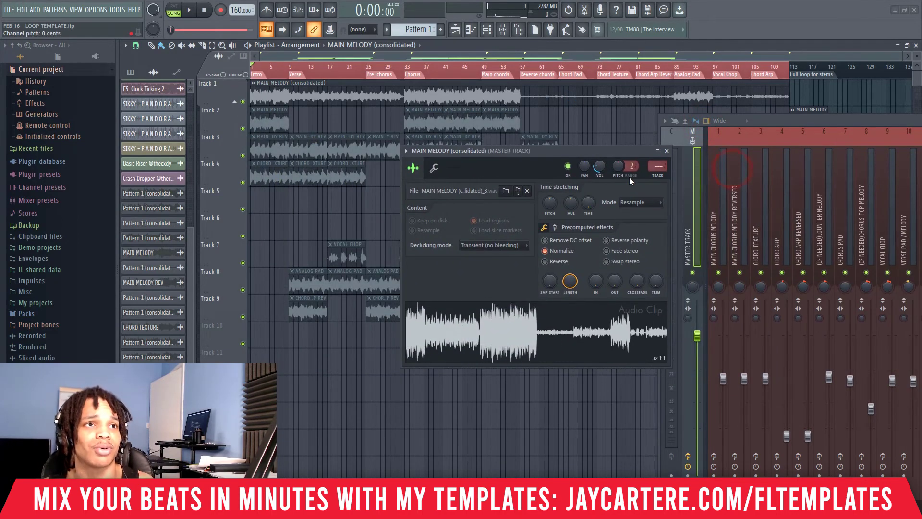
left_click(667, 150)
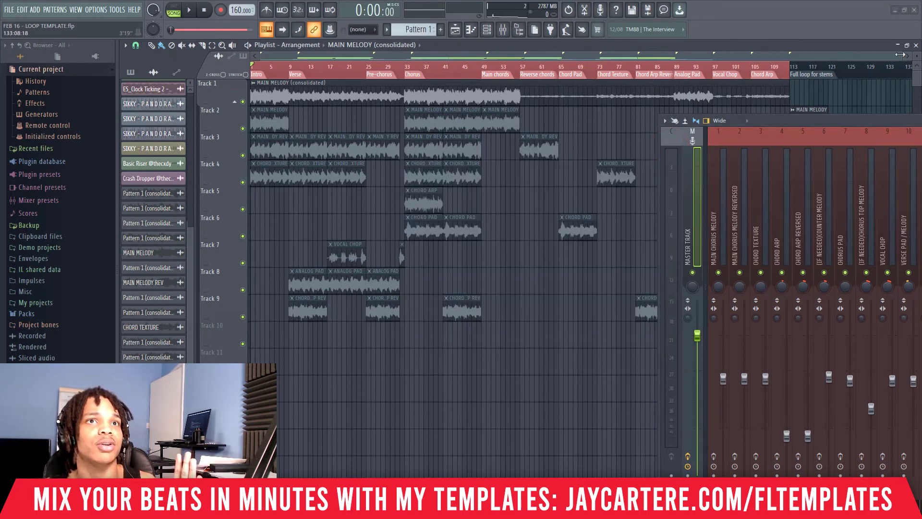
mouse_move(900, 55)
left_mouse_down()
mouse_move(312, 54)
mouse_move(902, 55)
left_mouse_up()
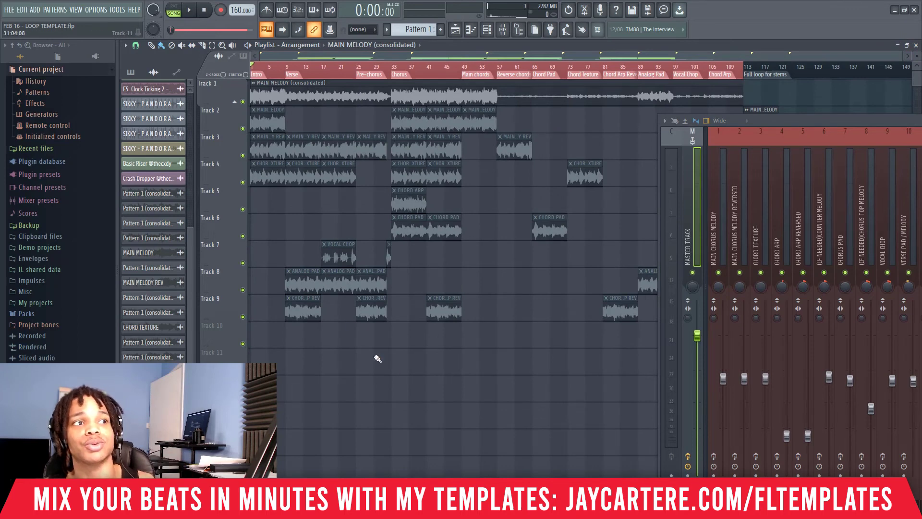
Step: Close the mixer and select the Full loop for stems section, bars 113–117
left_click(907, 56)
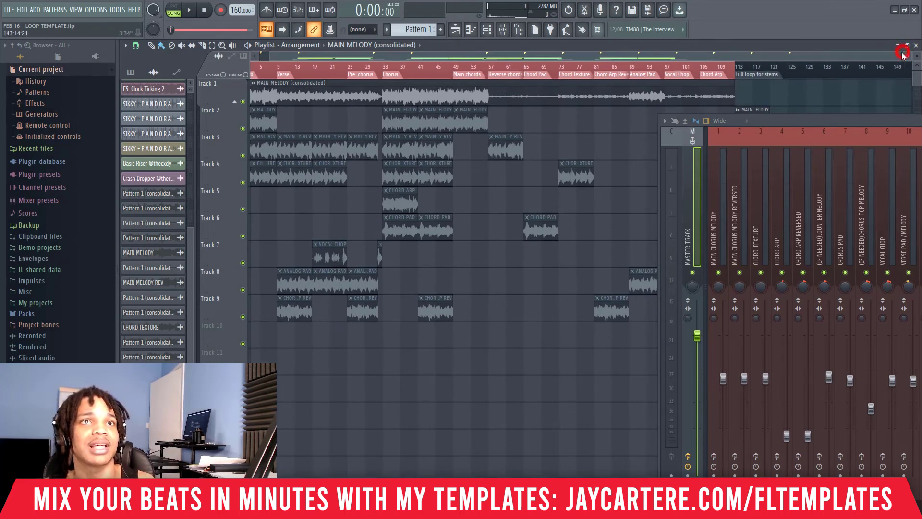
left_click_drag(900, 57, 262, 57)
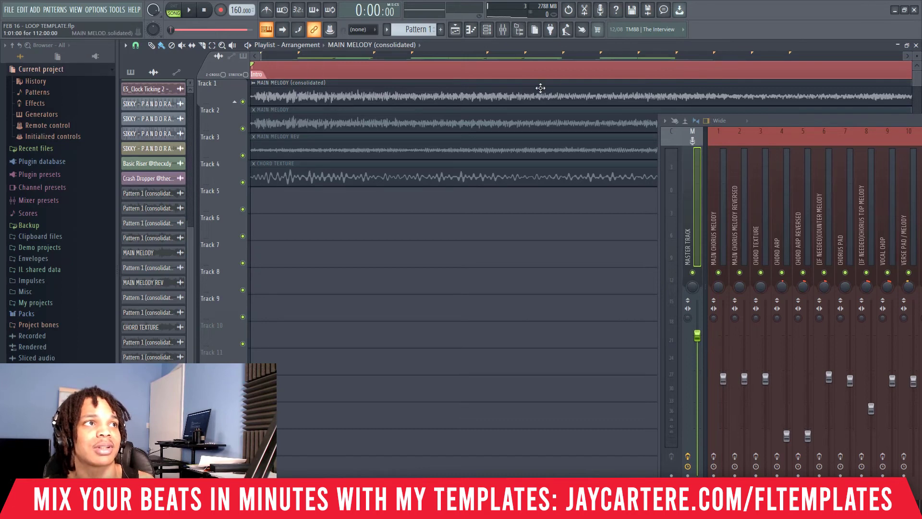
left_click_drag(261, 56, 809, 58)
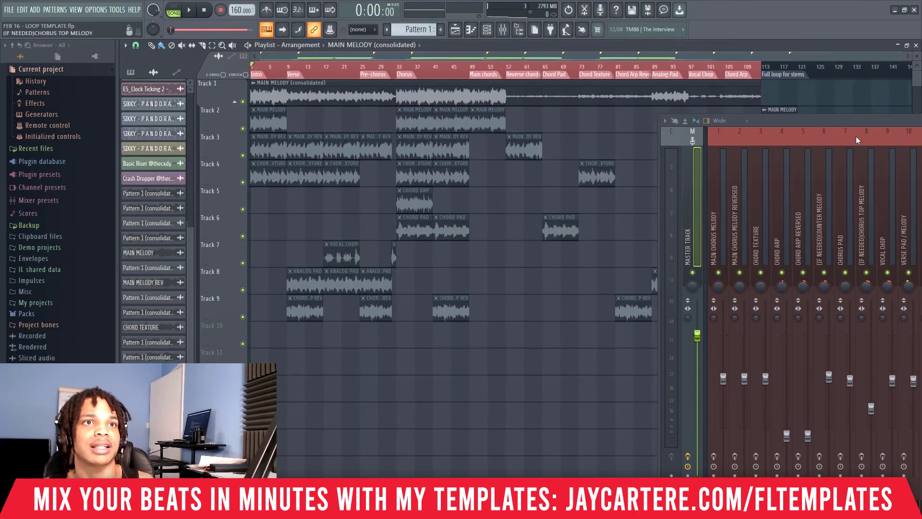
left_click_drag(839, 123, 729, 97)
left_click(712, 98)
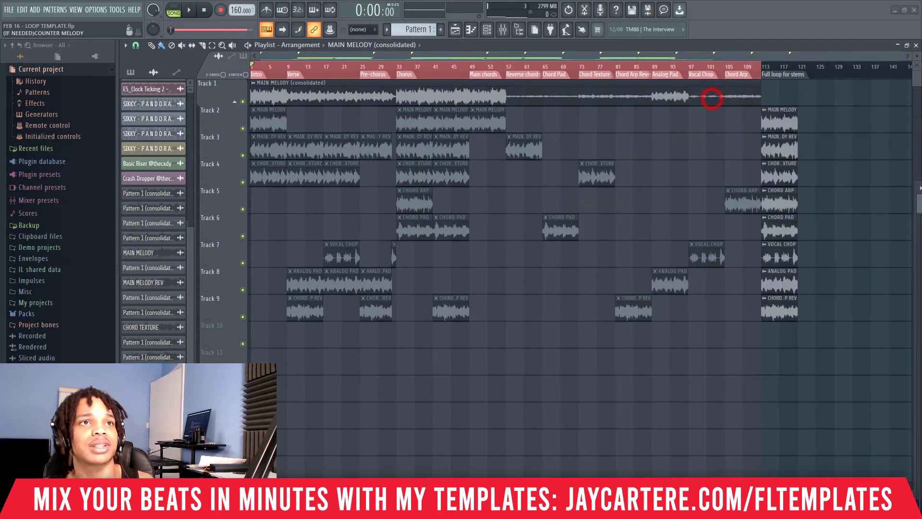
double_click(766, 68)
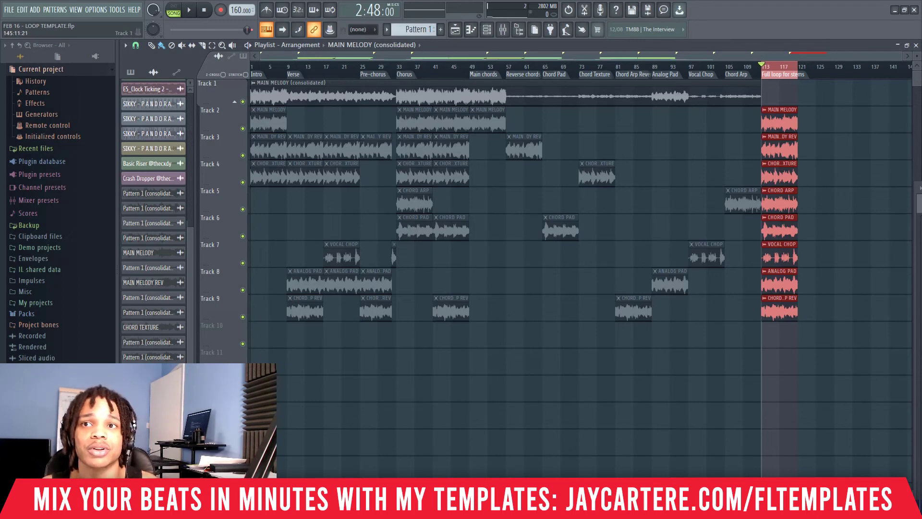
Step: Reopen the mixer beside the playlist and shift Track 2's MAIN MELODY clip to bar 9
key("F9")
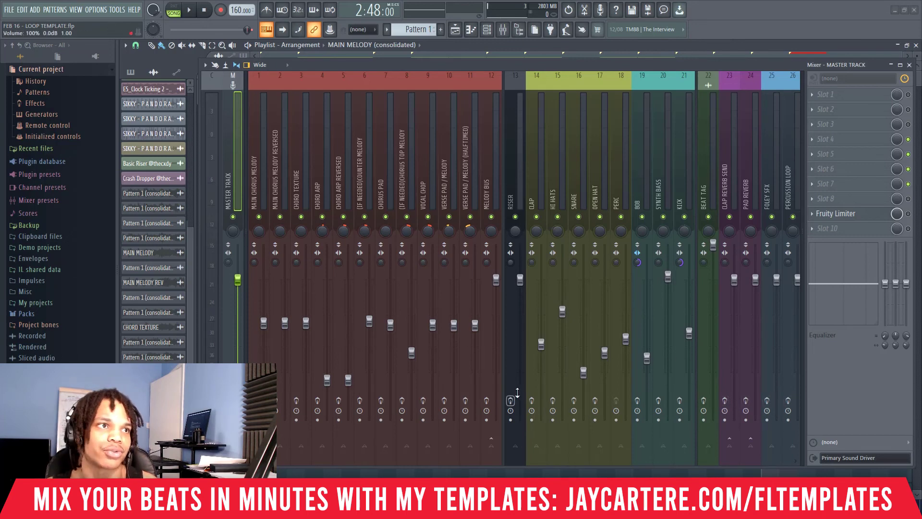
left_click_drag(347, 65, 870, 196)
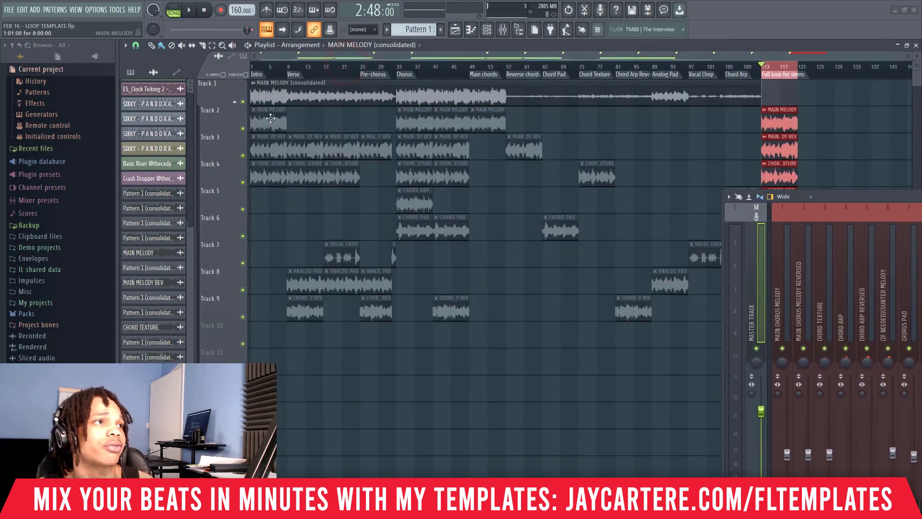
left_click_drag(269, 119, 239, 120)
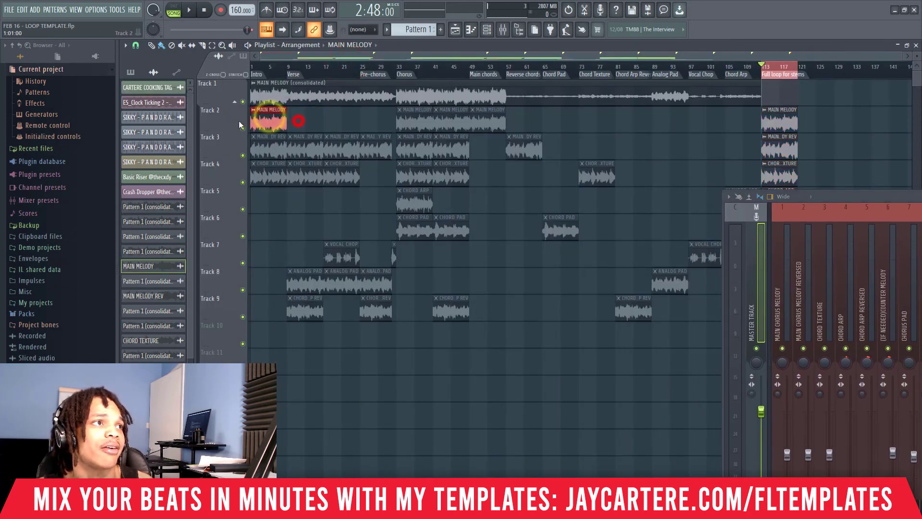
Step: Replace Track 3's muted MAIN MELODY REV clip with unmuted copies at bars 1 and 9
left_click(268, 147)
right_click(265, 145)
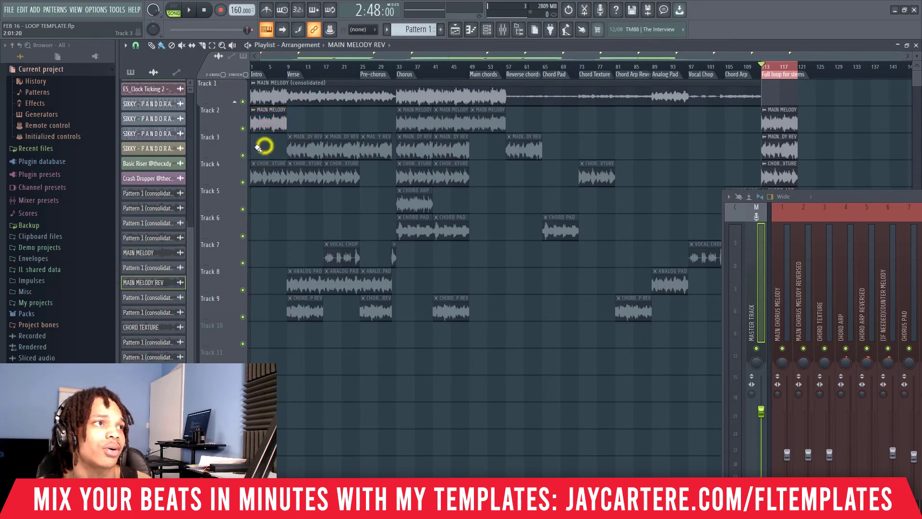
left_click(254, 146)
right_click(305, 149)
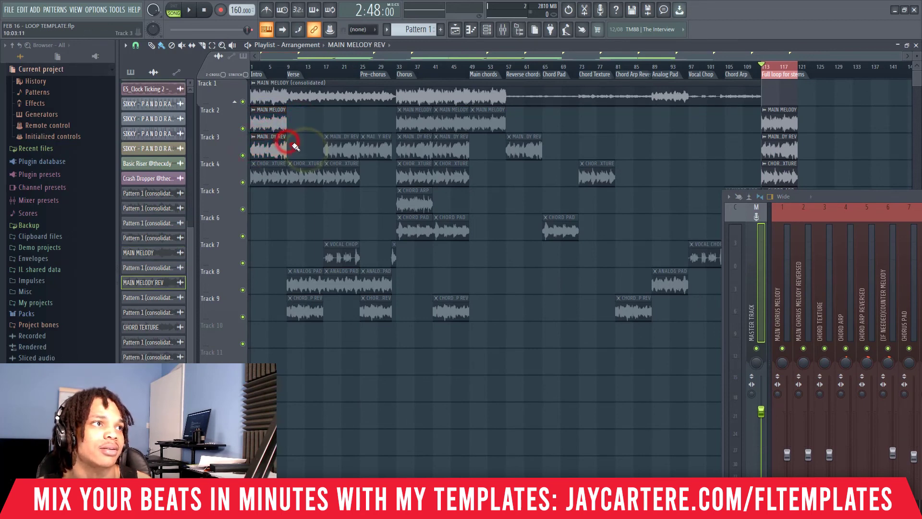
left_click_drag(294, 146, 315, 155)
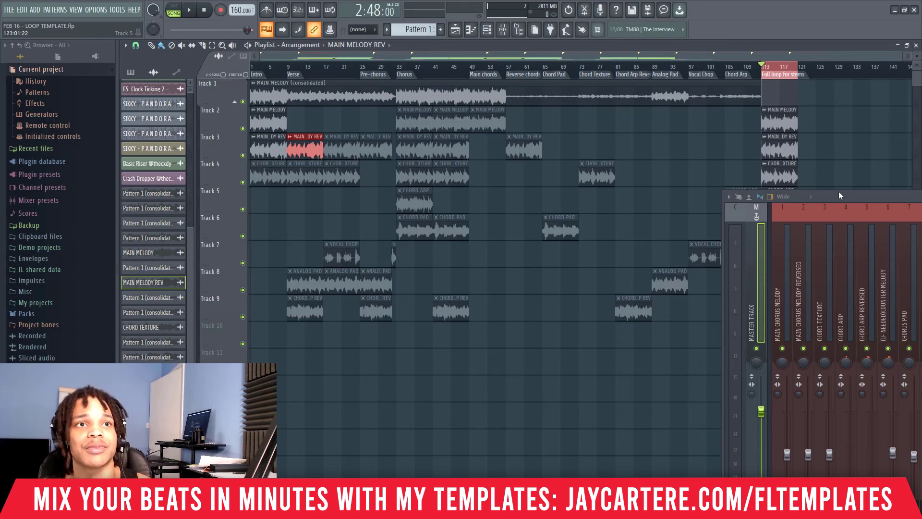
left_click_drag(847, 195, 227, 80)
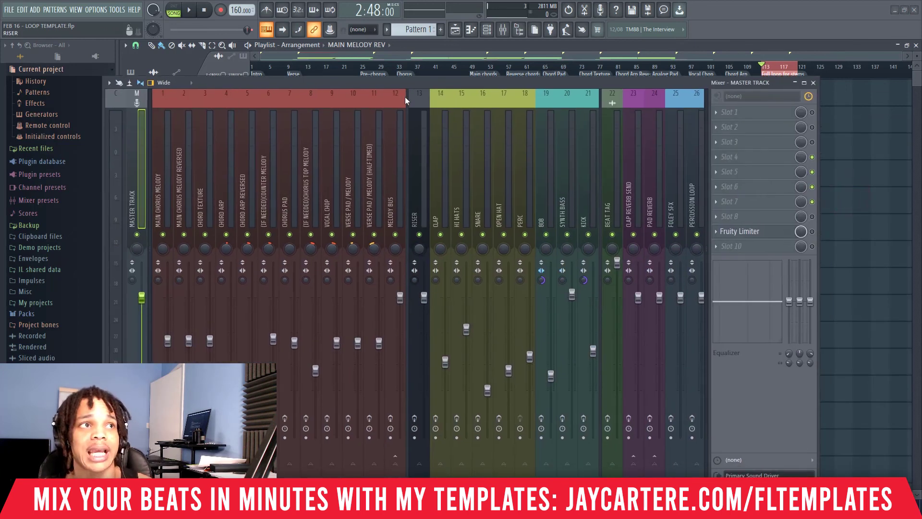
left_click_drag(404, 79, 477, 80)
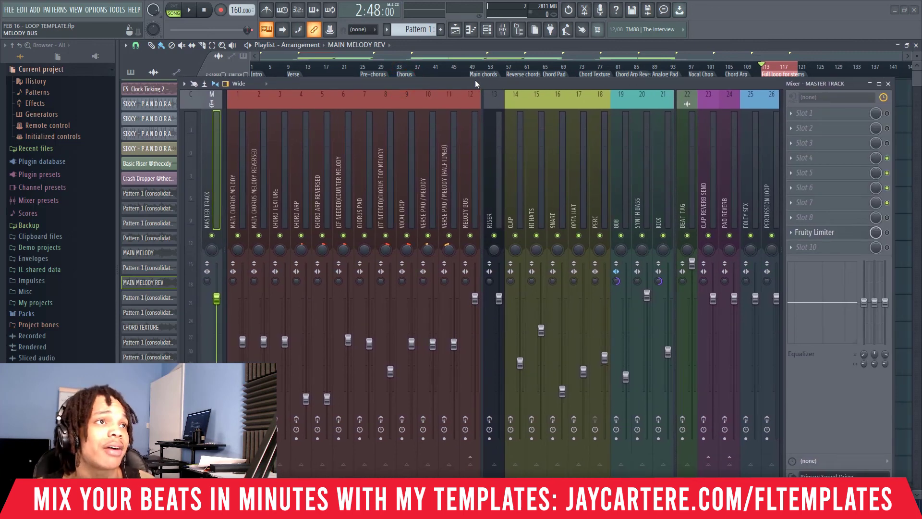